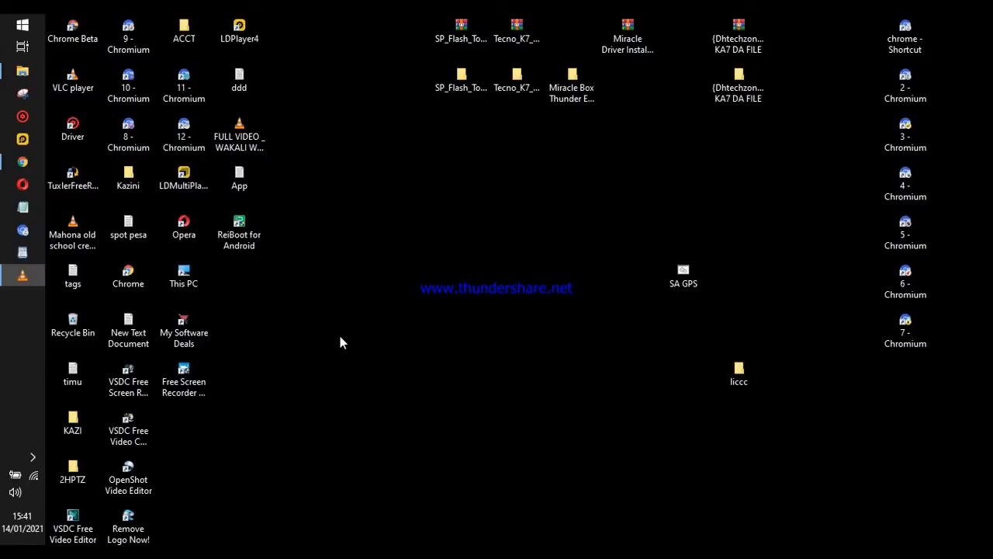
Open the additional power settings from the system's Power & sleep settings
key("super")
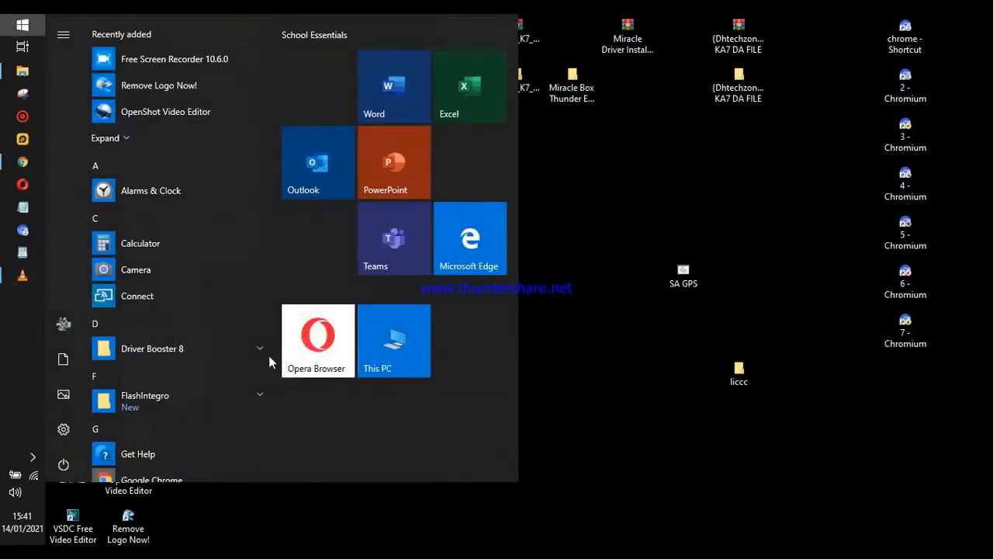
left_click(62, 432)
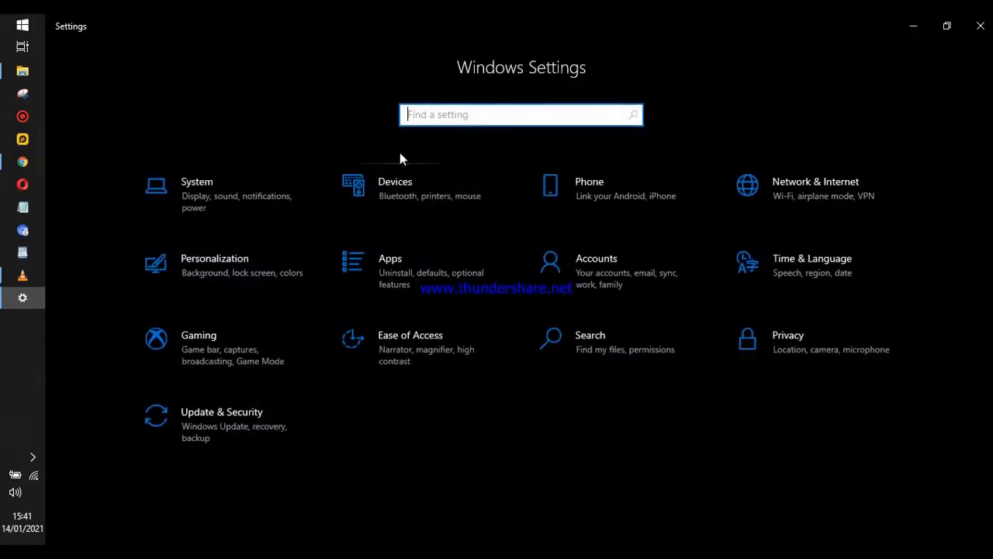
left_click(242, 194)
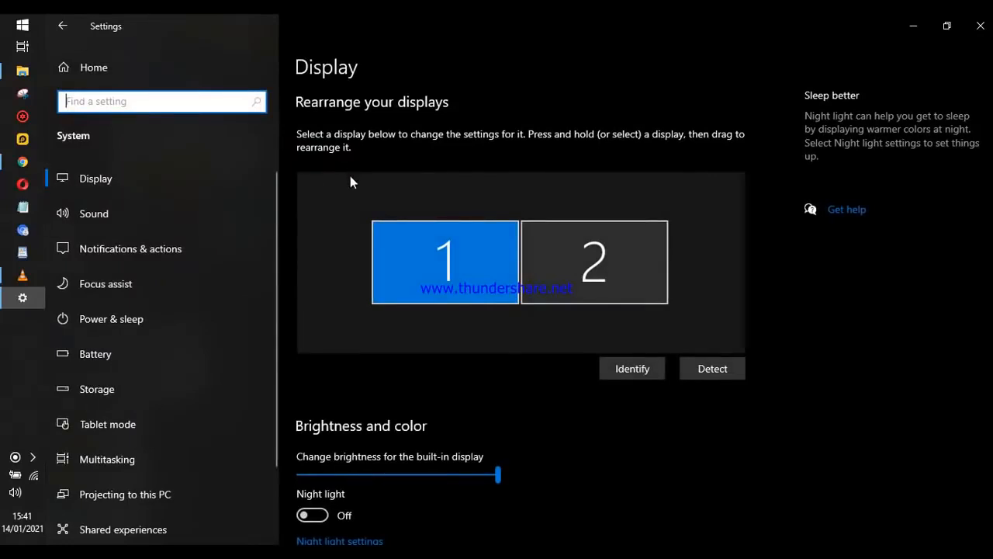
left_click(153, 328)
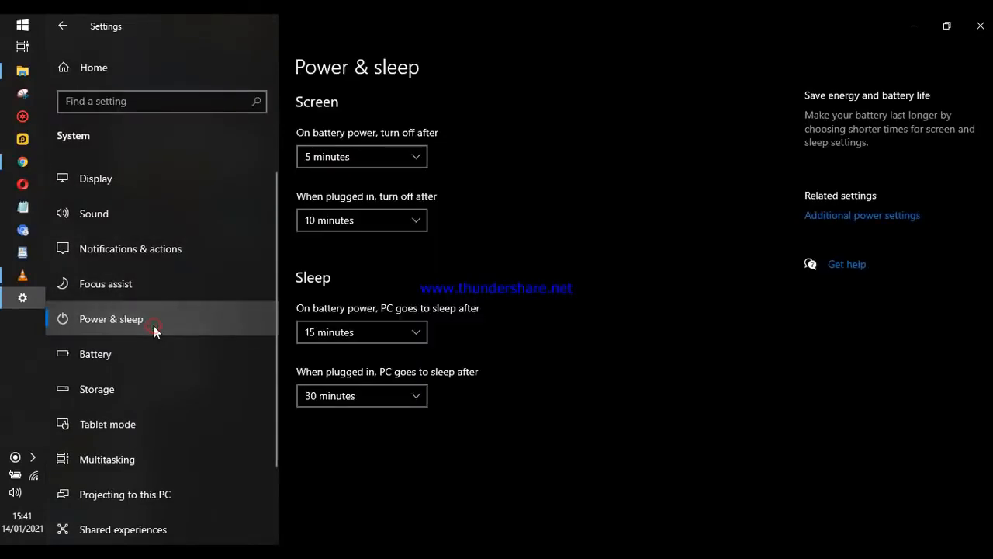
left_click(867, 217)
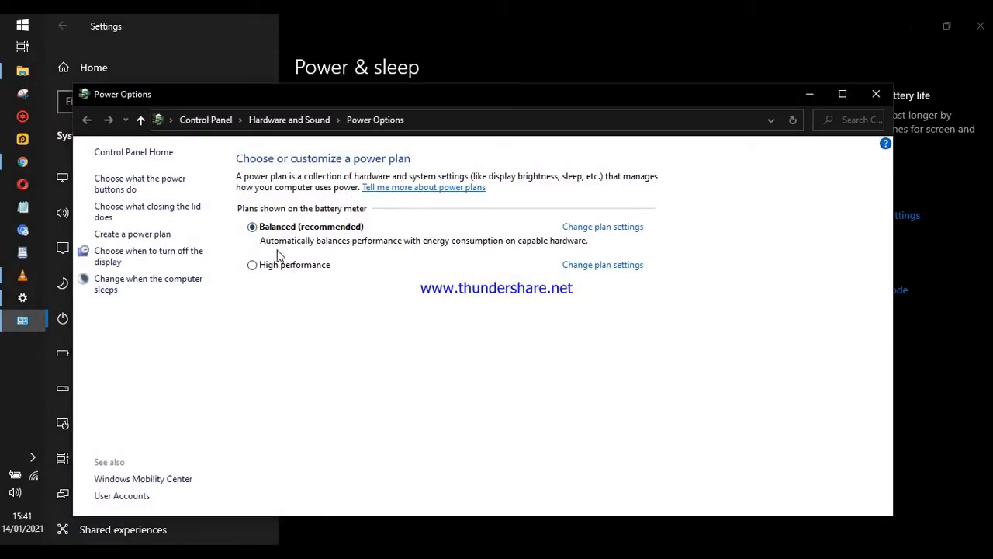
Select the High performance power plan without creating a custom plan, and close the power options and settings windows
left_click(145, 234)
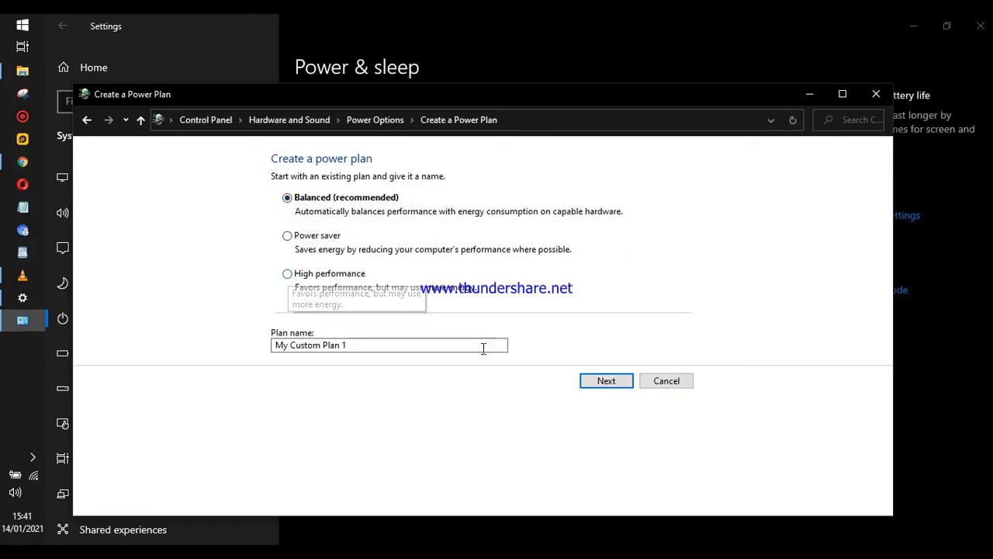
left_click(680, 382)
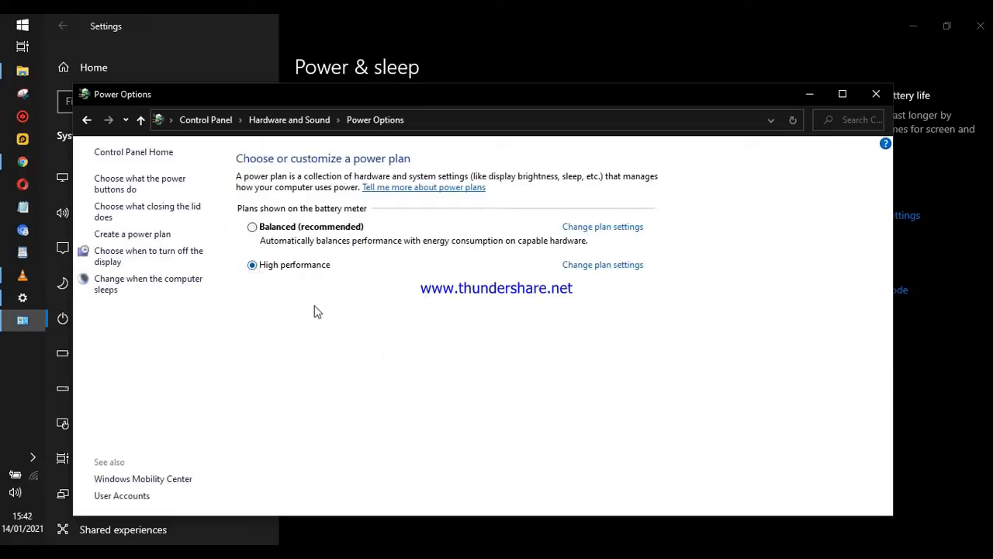
left_click(876, 94)
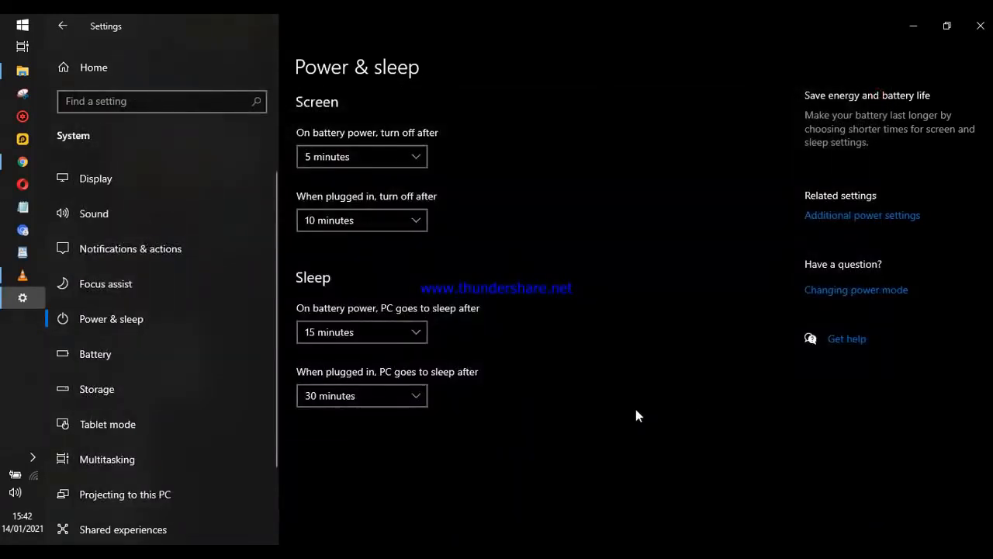
left_click(978, 31)
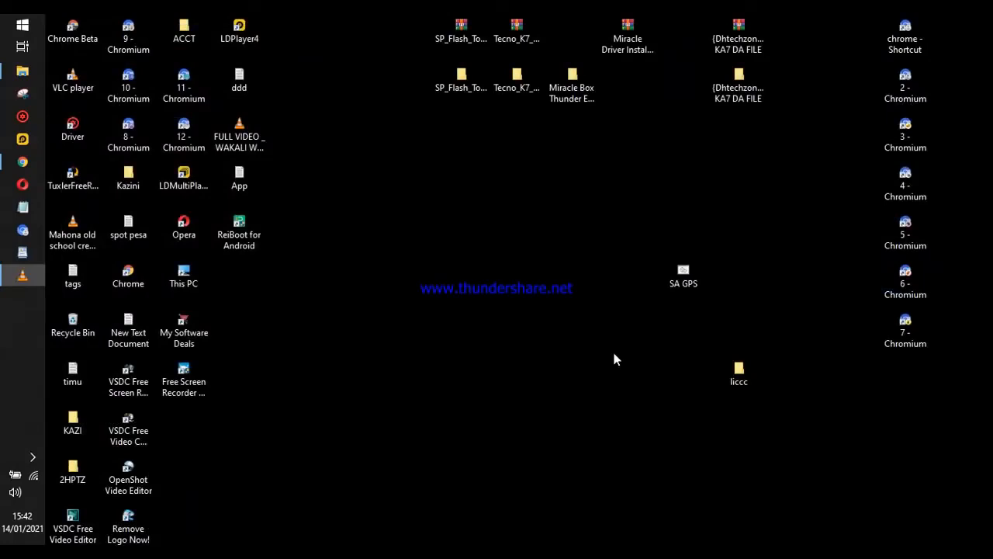
Open the advanced system settings through the System info link on the system's About page
key("super")
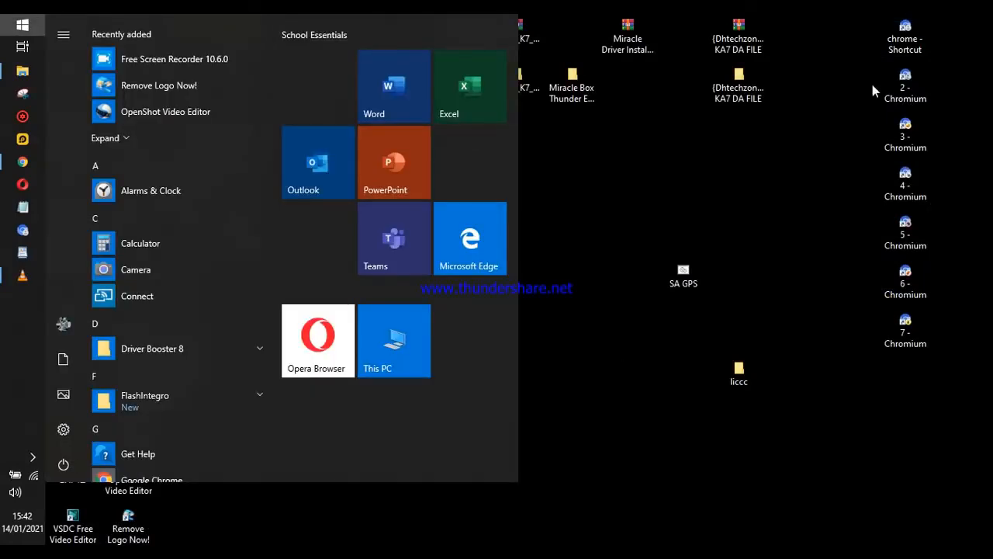
left_click(58, 429)
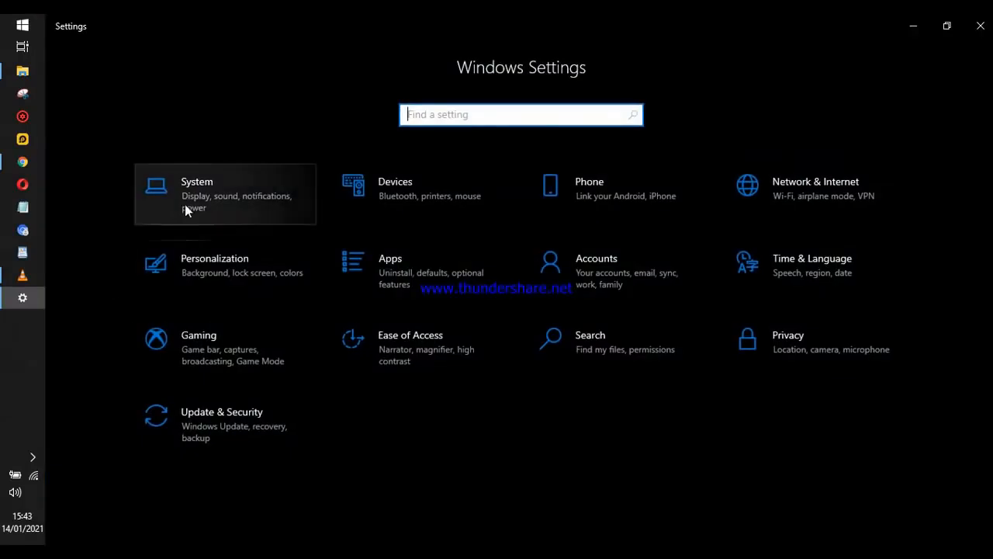
left_click(187, 197)
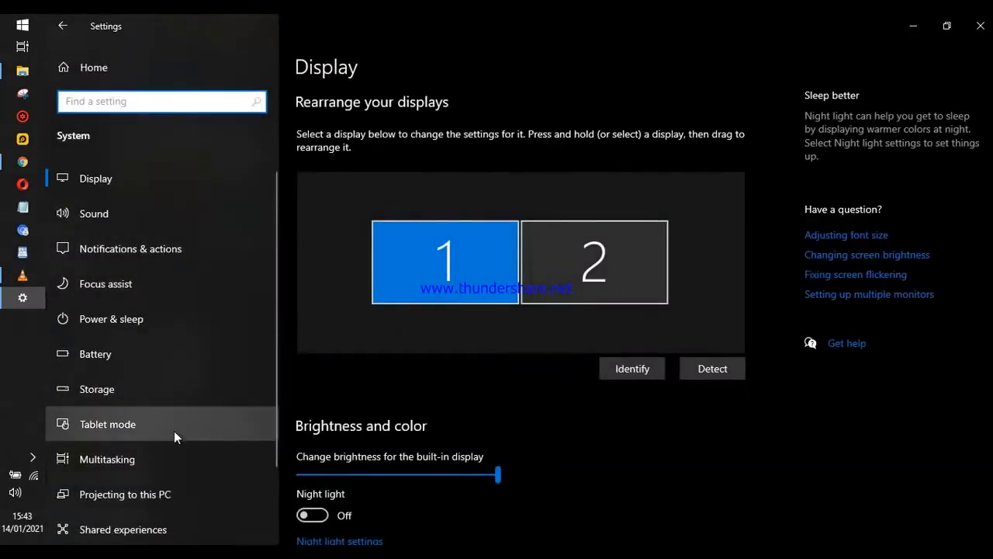
scroll(133, 496, "down", 2)
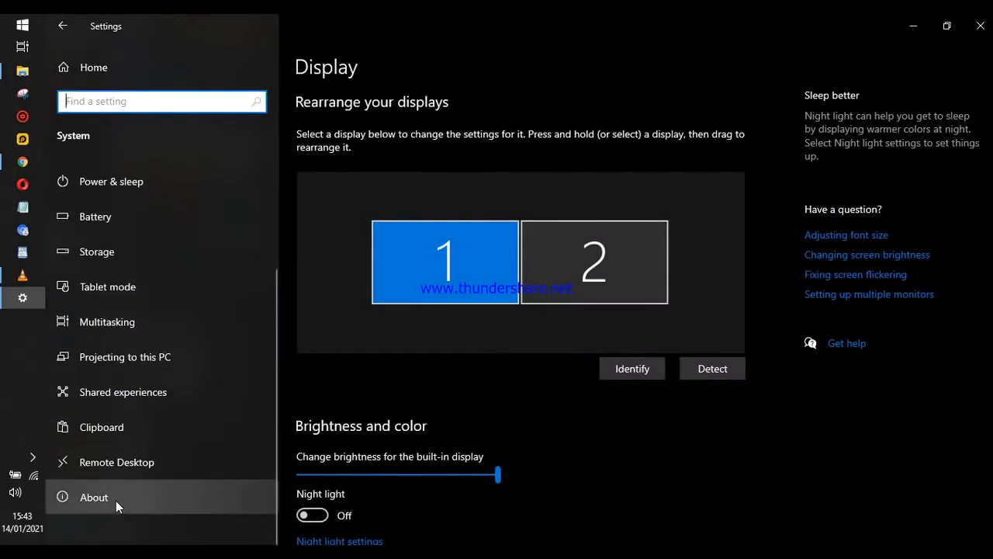
left_click(113, 499)
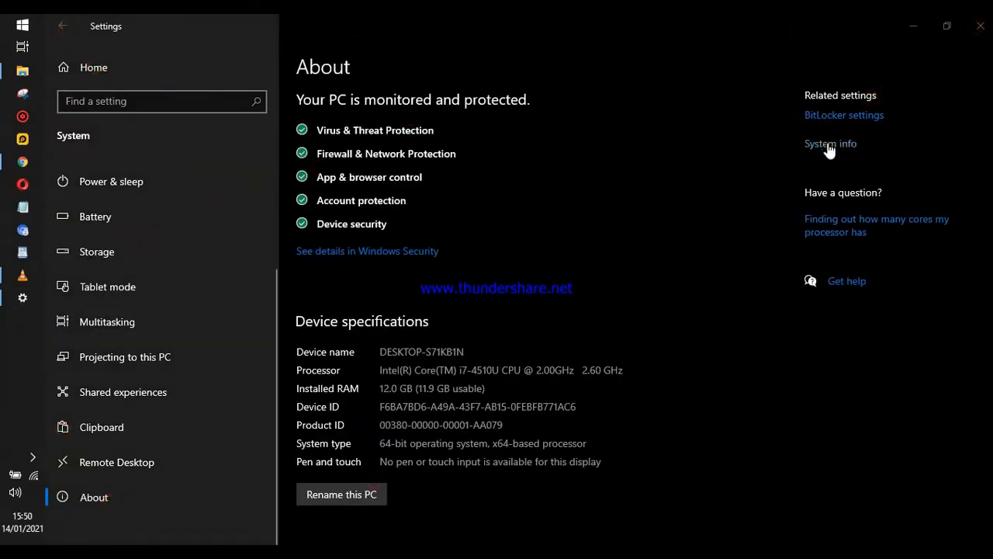
left_click(829, 147)
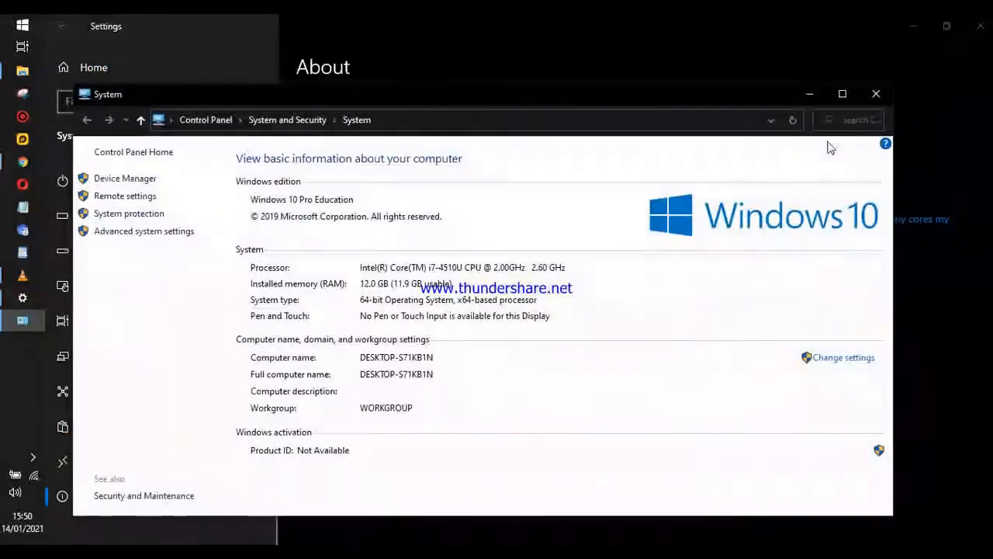
left_click(170, 231)
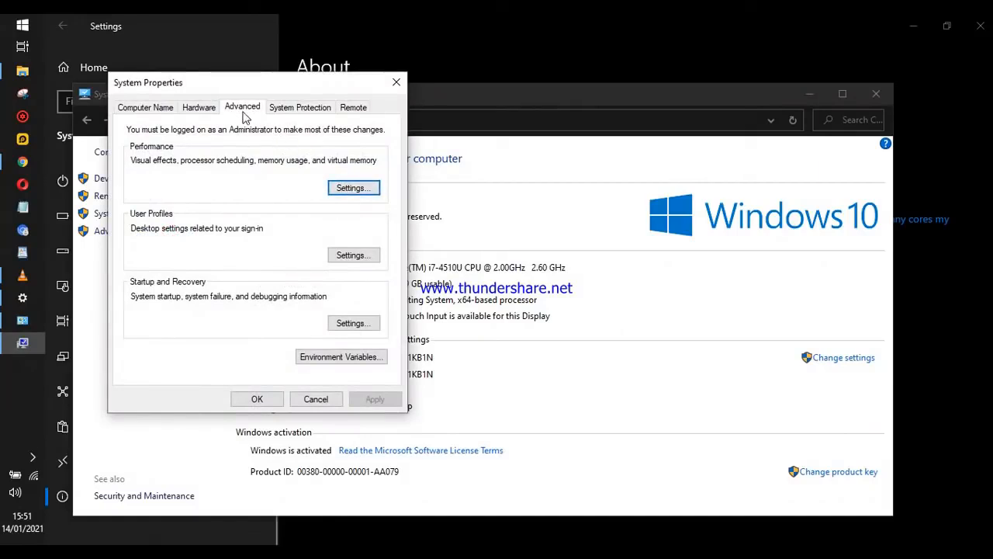
Adjust visual effects for best performance, re-enable smooth edges of screen fonts and thumbnails instead of icons, apply, and close the open windows
left_click(356, 190)
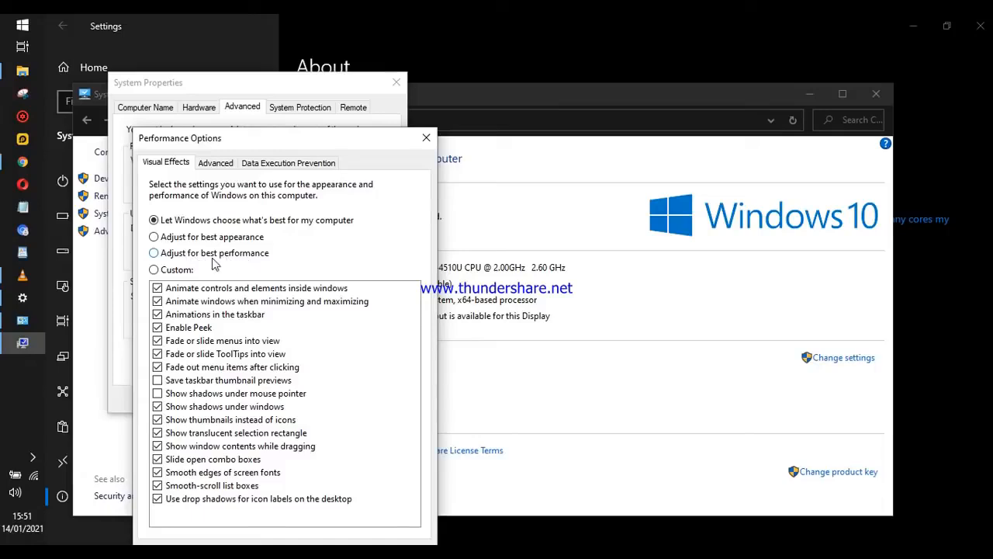
left_click(154, 254)
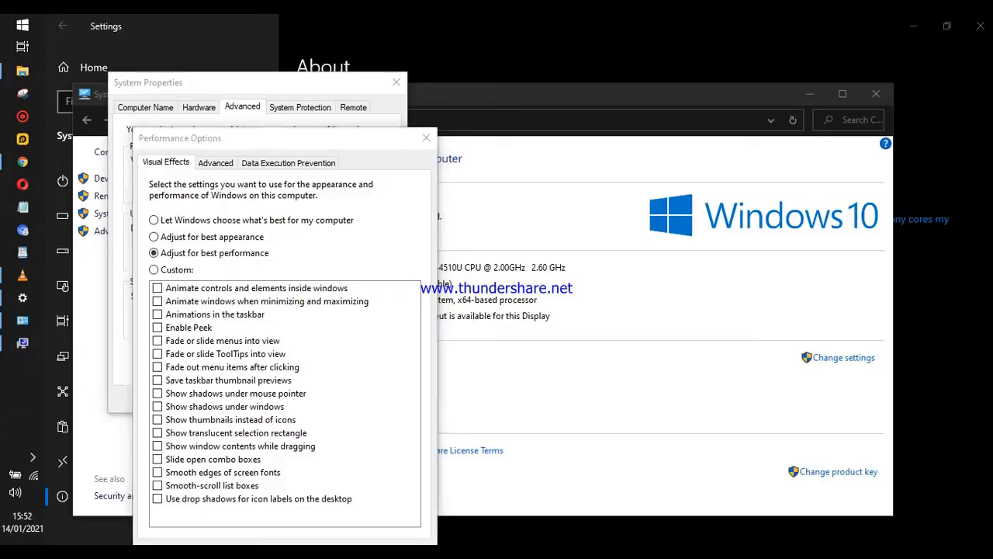
left_click(157, 473)
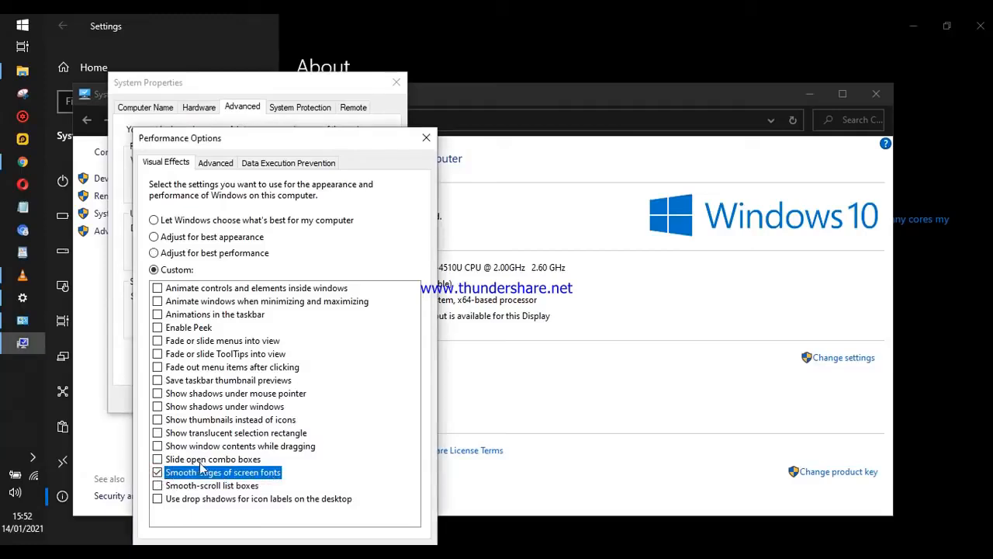
left_click(157, 419)
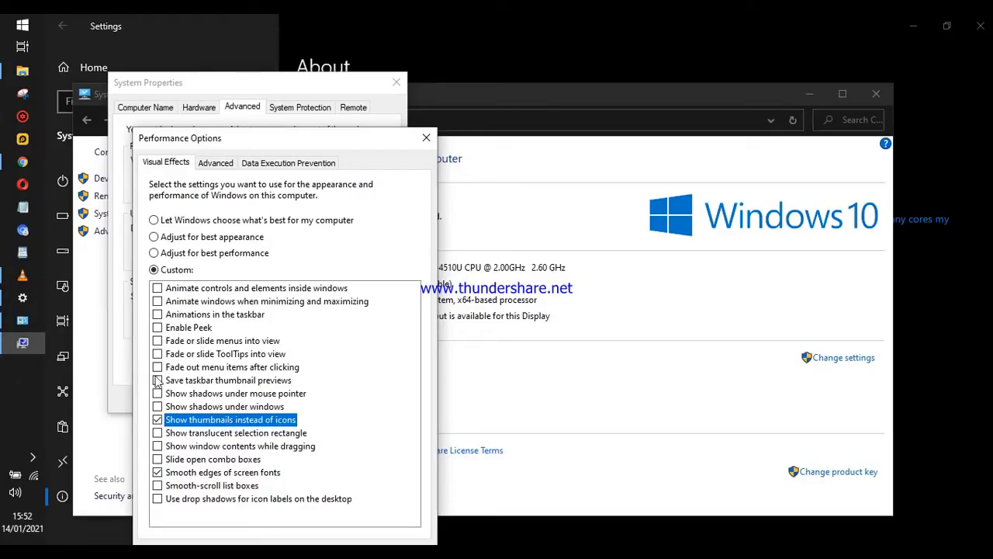
left_click(221, 167)
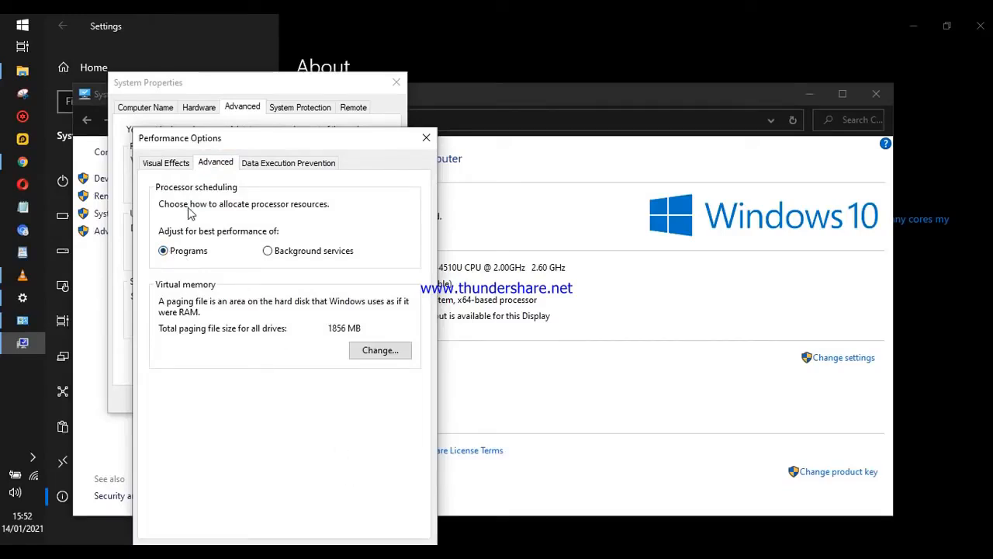
left_click(164, 163)
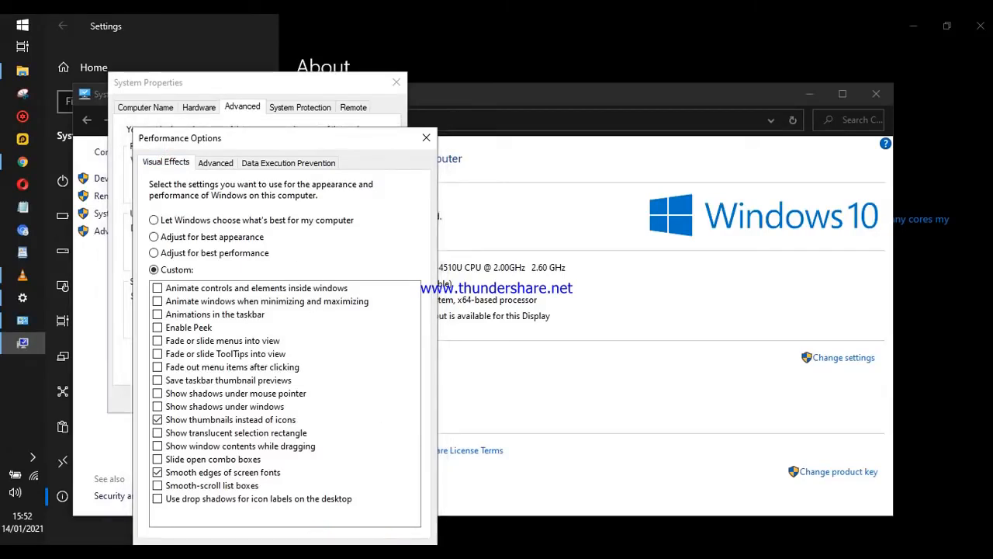
key("Return")
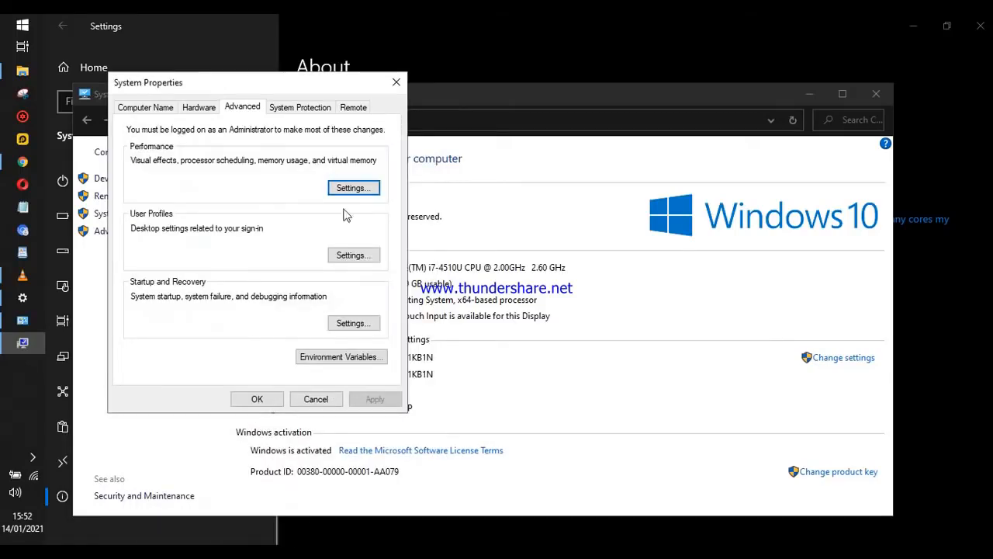
left_click(397, 83)
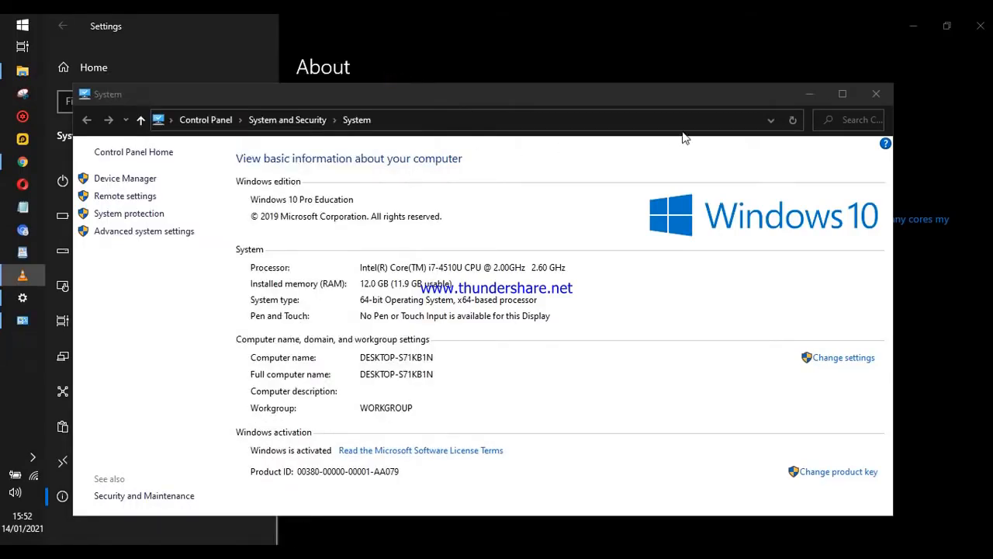
left_click(876, 93)
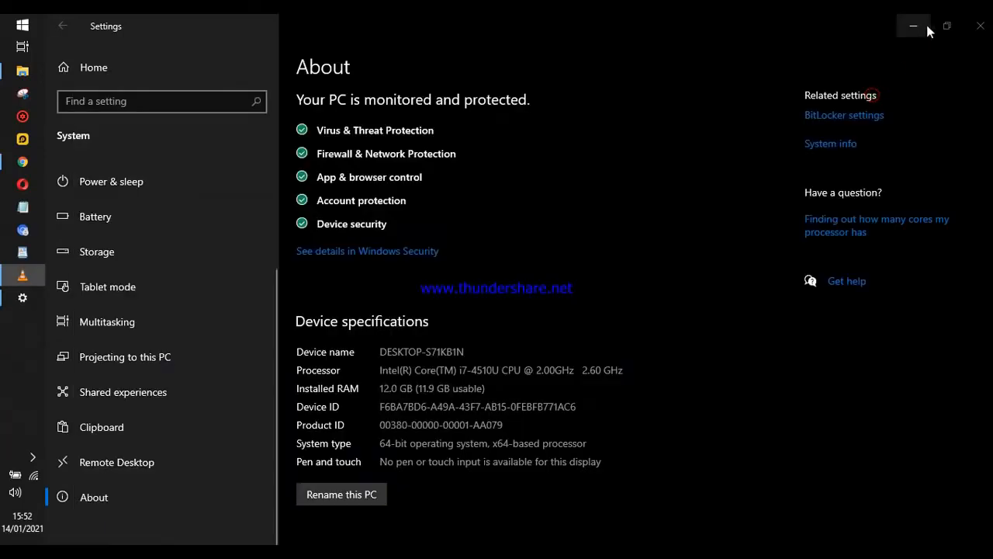
left_click(978, 28)
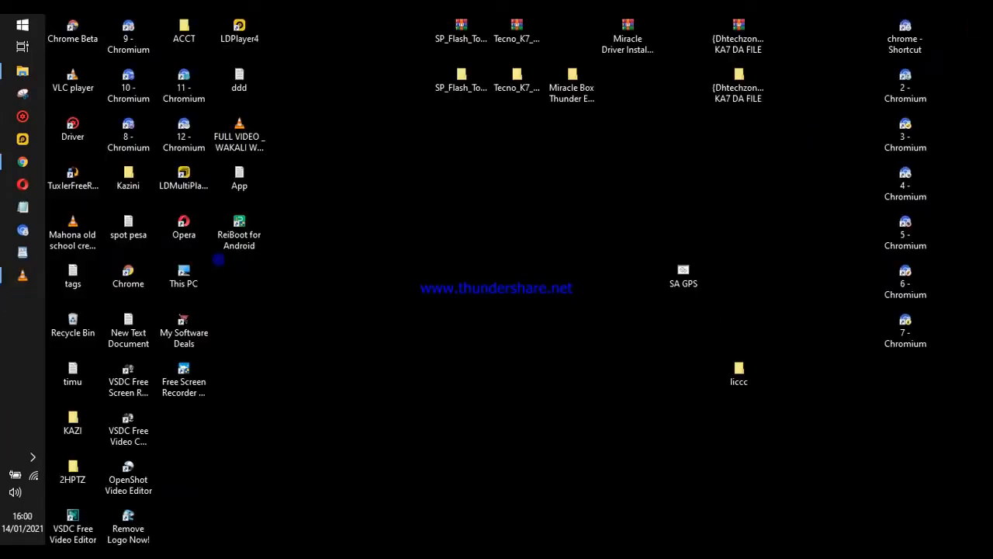
Open the Graphics settings from the system's Display settings
key("super")
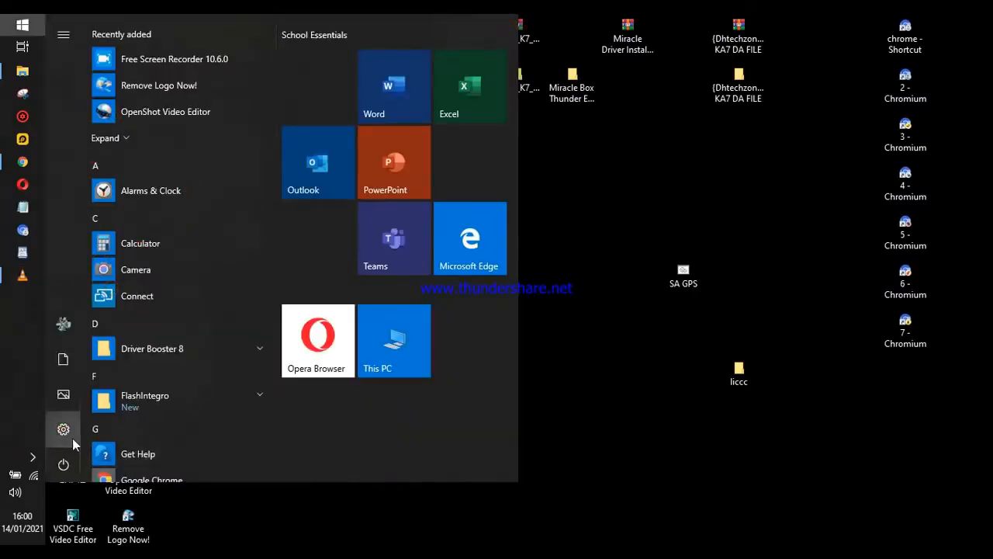
left_click(66, 432)
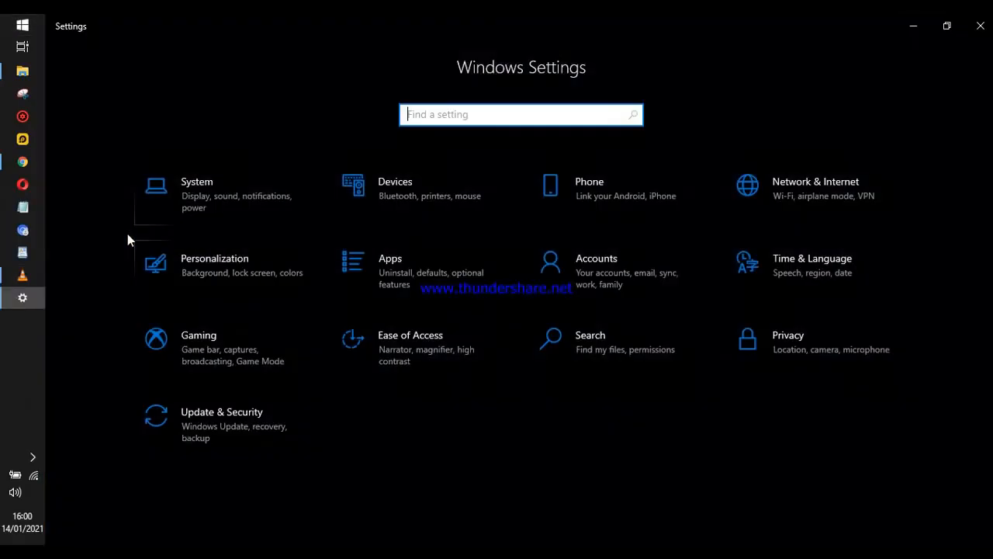
left_click(195, 194)
scroll(335, 446, "down", 1)
scroll(335, 446, "down", 6)
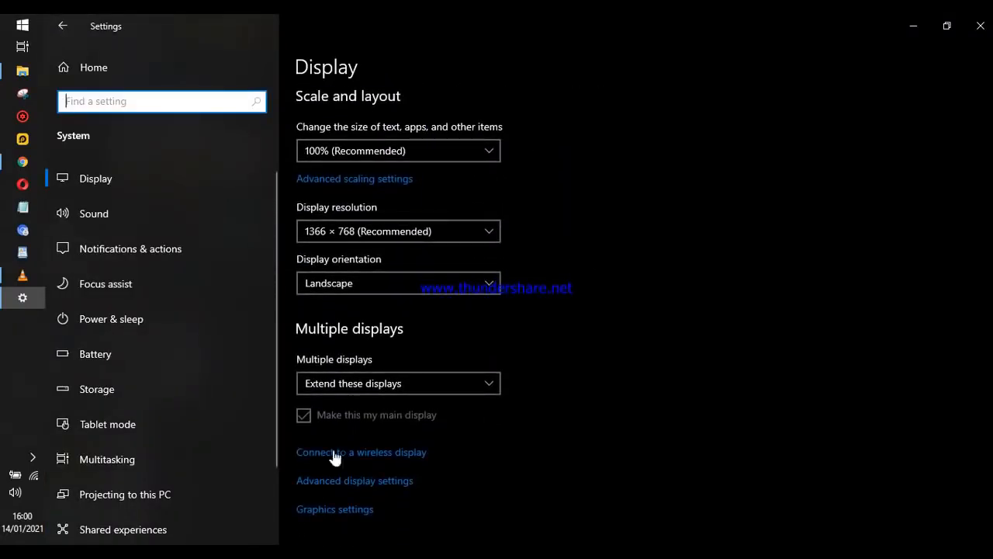
left_click(335, 509)
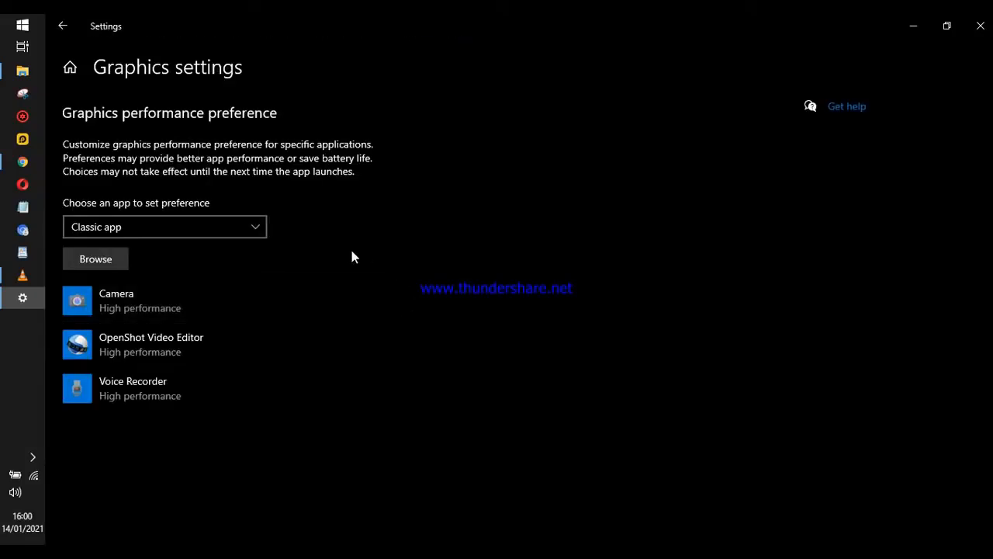
Add the classic app vlc from C:\Program Files\VideoLAN\VLC to the graphics performance preference list
left_click(251, 231)
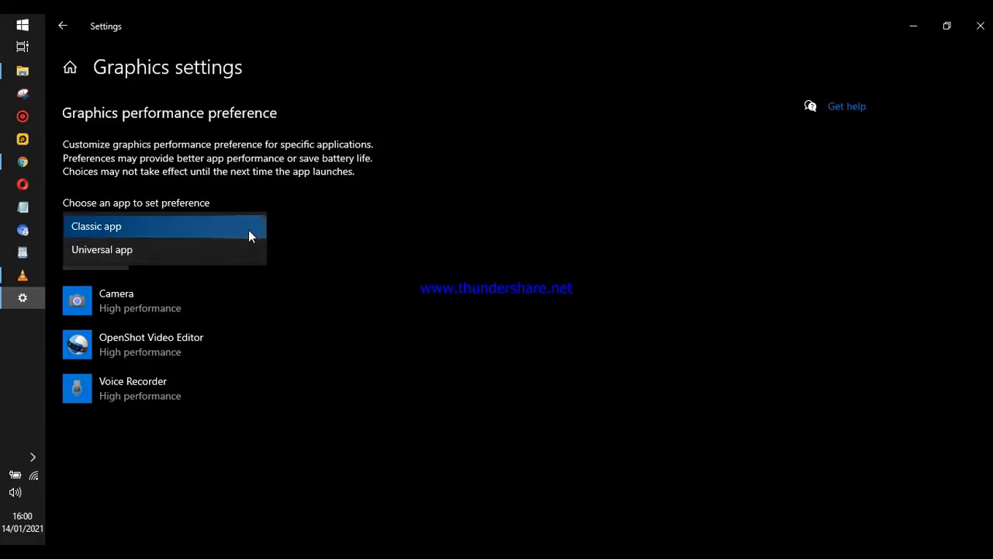
left_click(250, 226)
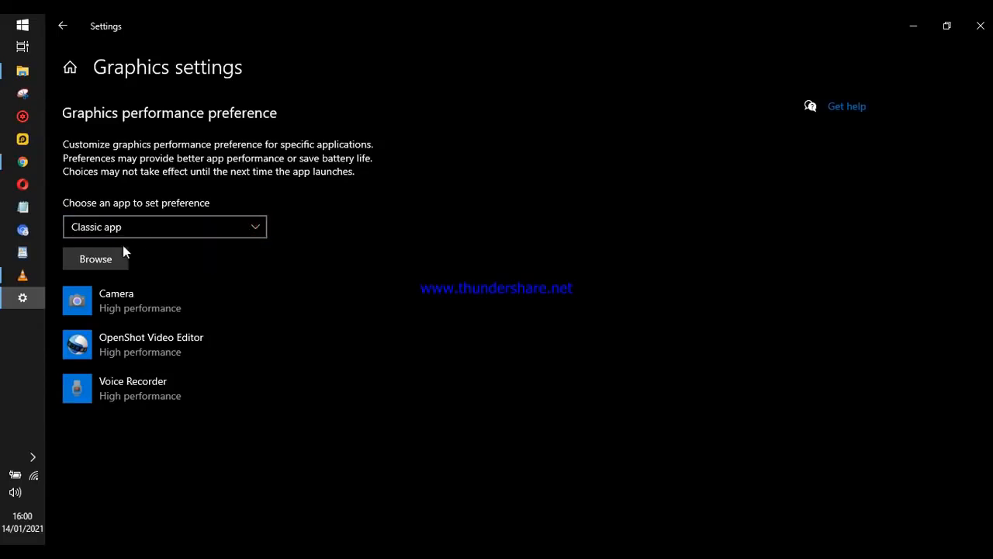
left_click(101, 259)
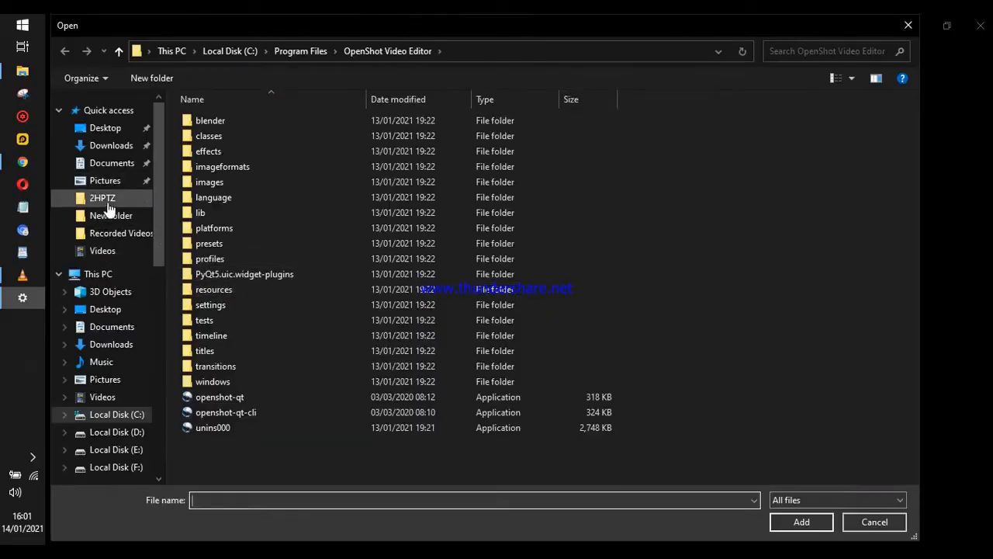
left_click(91, 276)
double_click(218, 242)
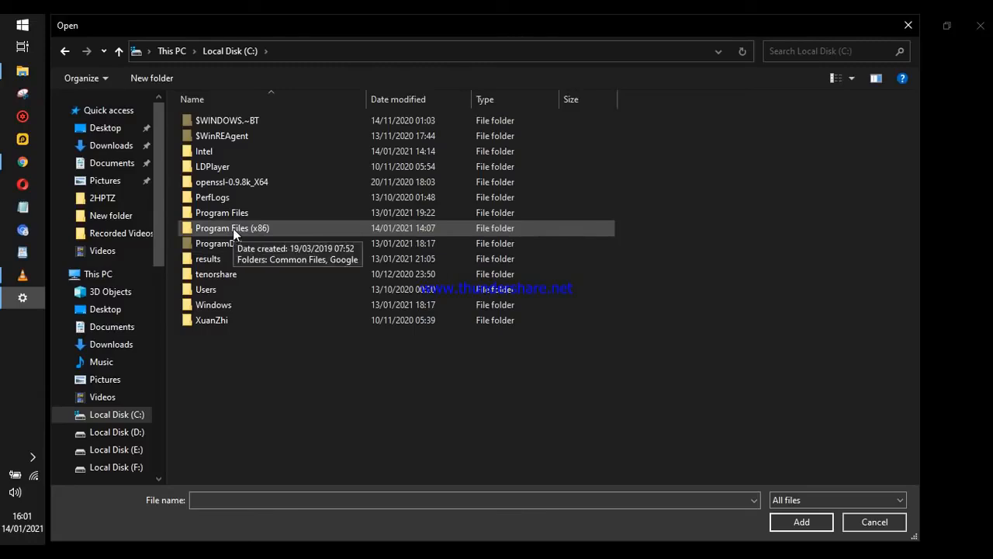
double_click(231, 212)
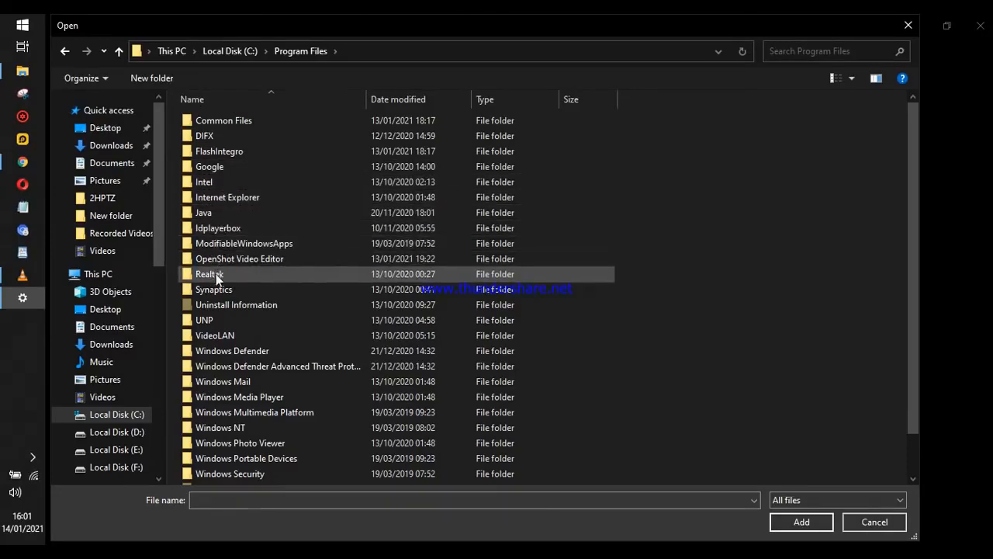
double_click(223, 335)
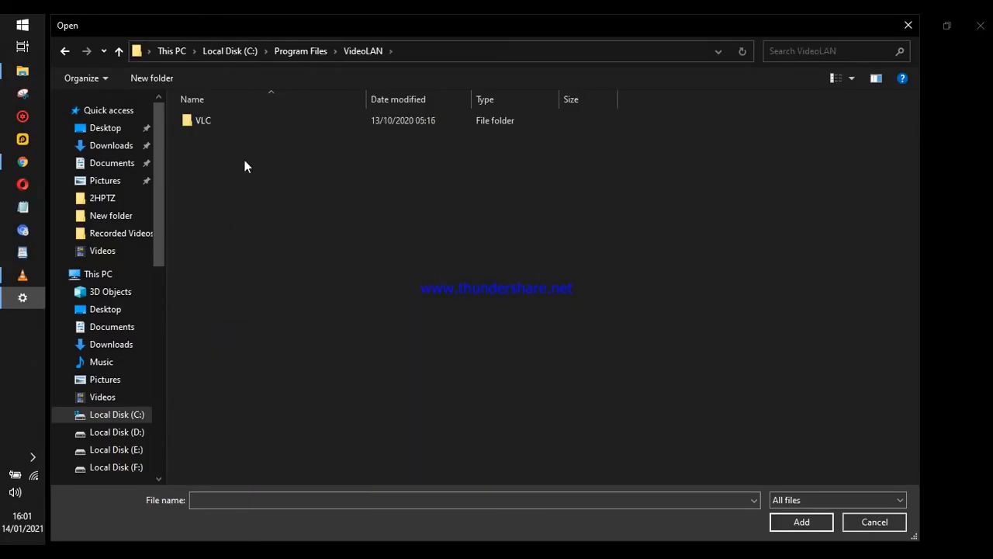
double_click(247, 123)
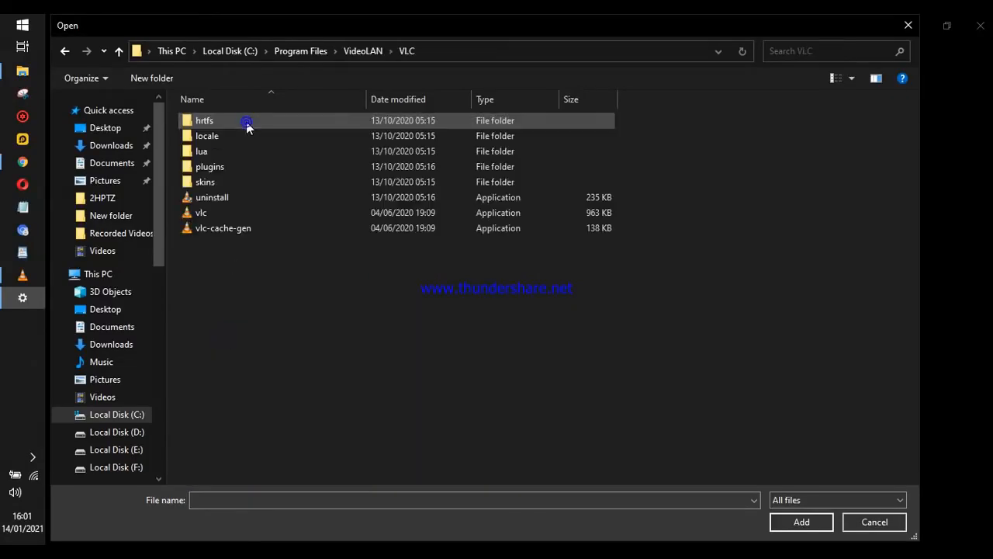
left_click(224, 213)
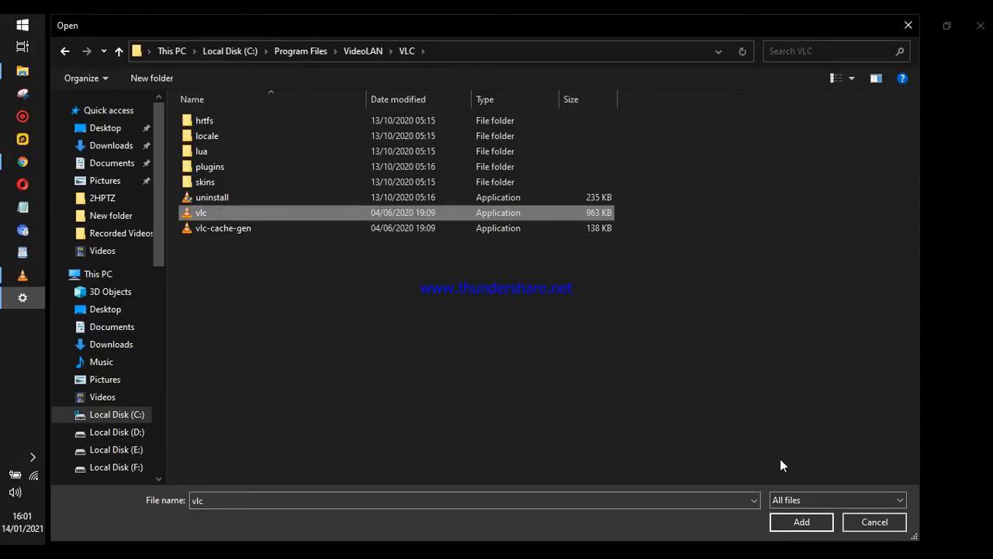
left_click(802, 523)
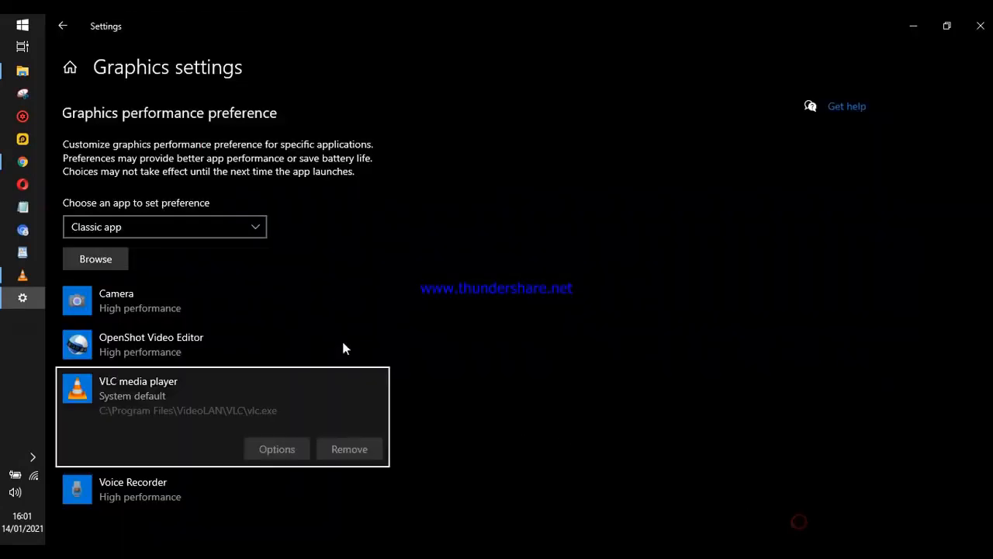
Set the graphics preference of VLC media player to High performance and save it
left_click(280, 449)
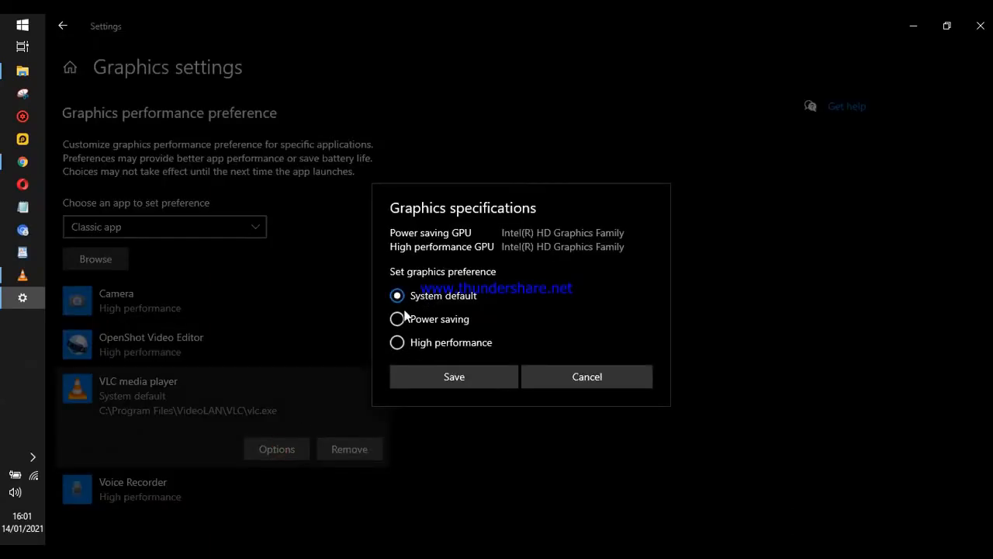
left_click(397, 344)
left_click(465, 376)
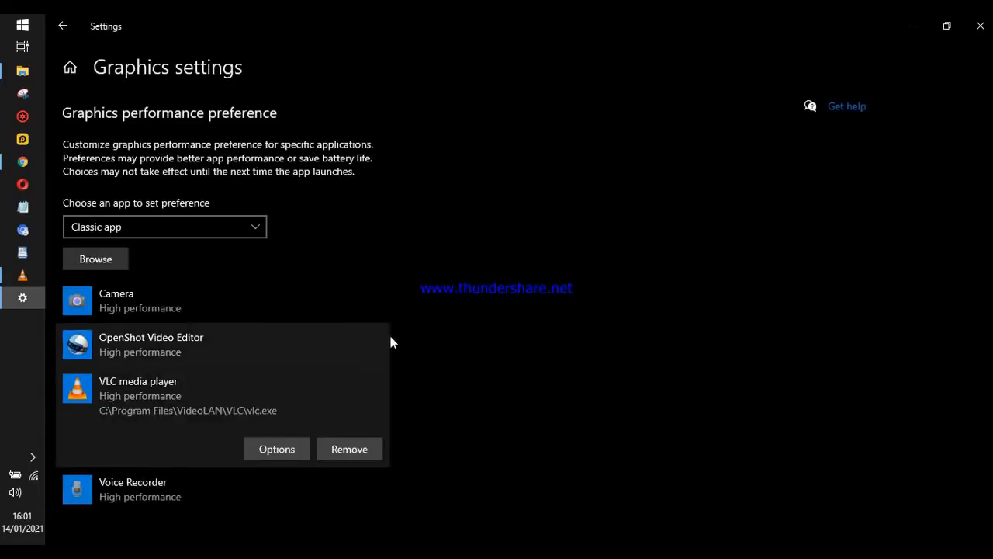
Add the universal app Photos to the graphics performance preference list
left_click(249, 230)
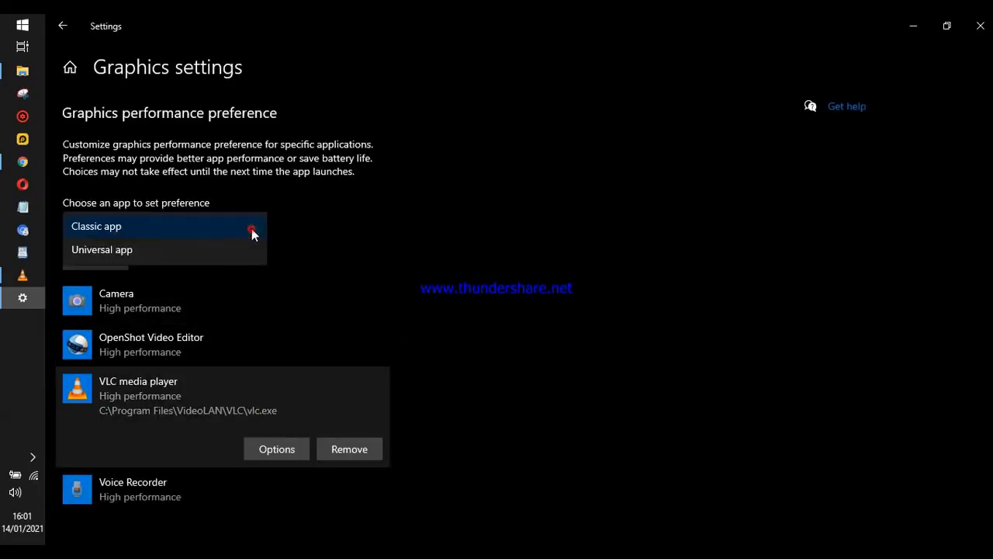
left_click(159, 244)
left_click(128, 259)
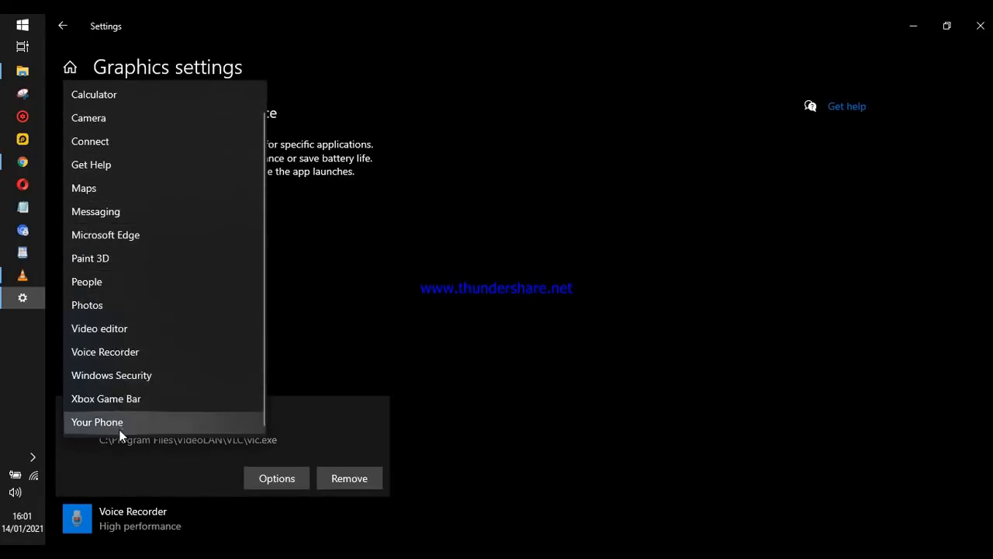
left_click(114, 302)
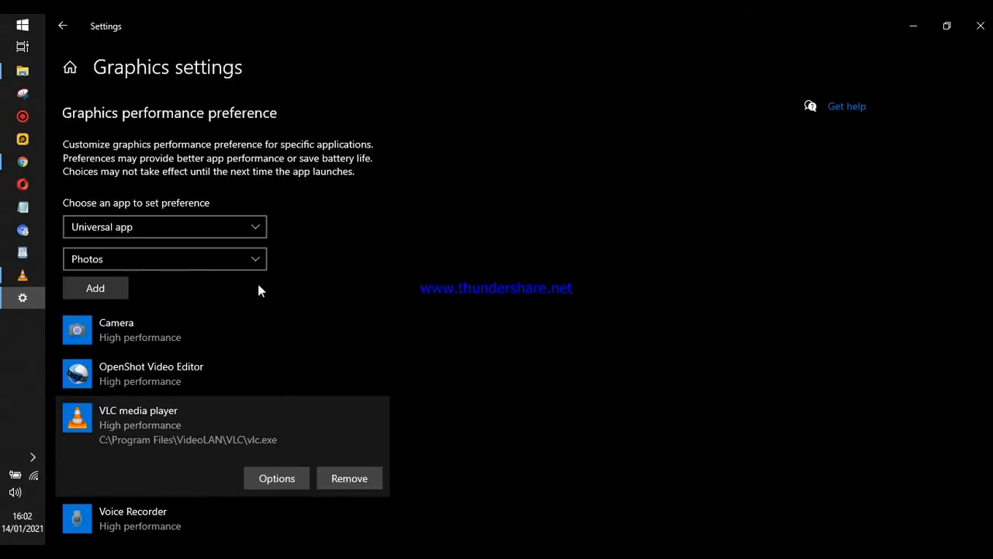
left_click(109, 287)
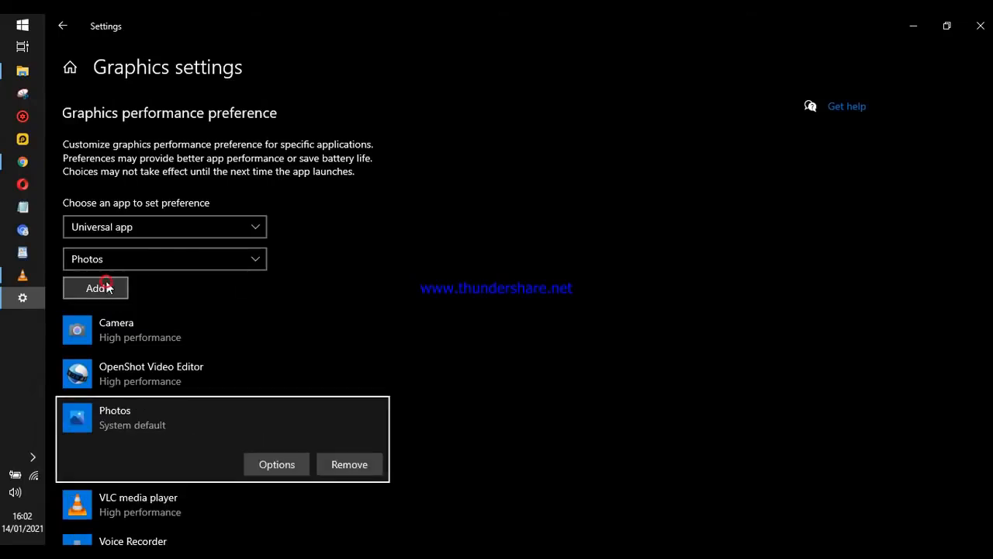
Set the graphics preference of Photos to High performance and save it
left_click(270, 466)
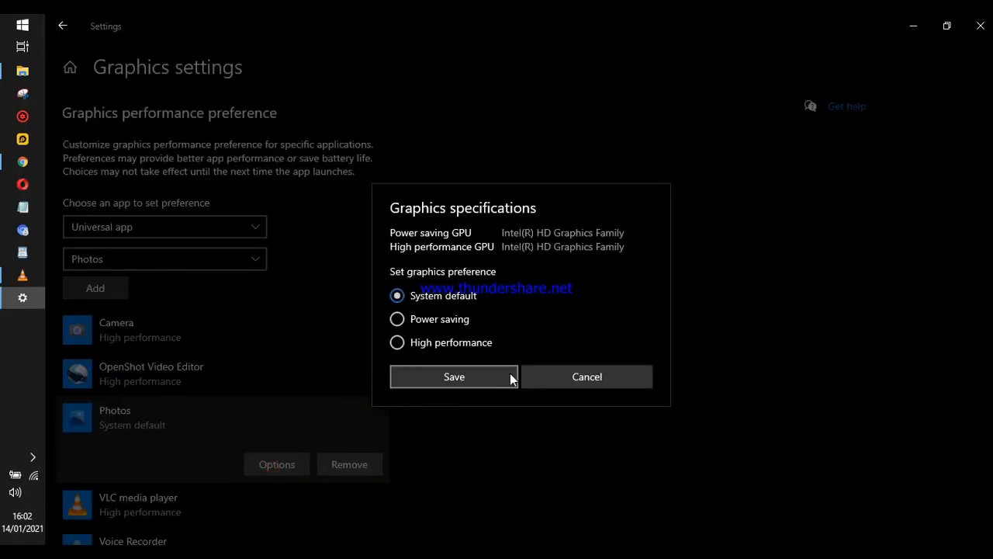
left_click(397, 342)
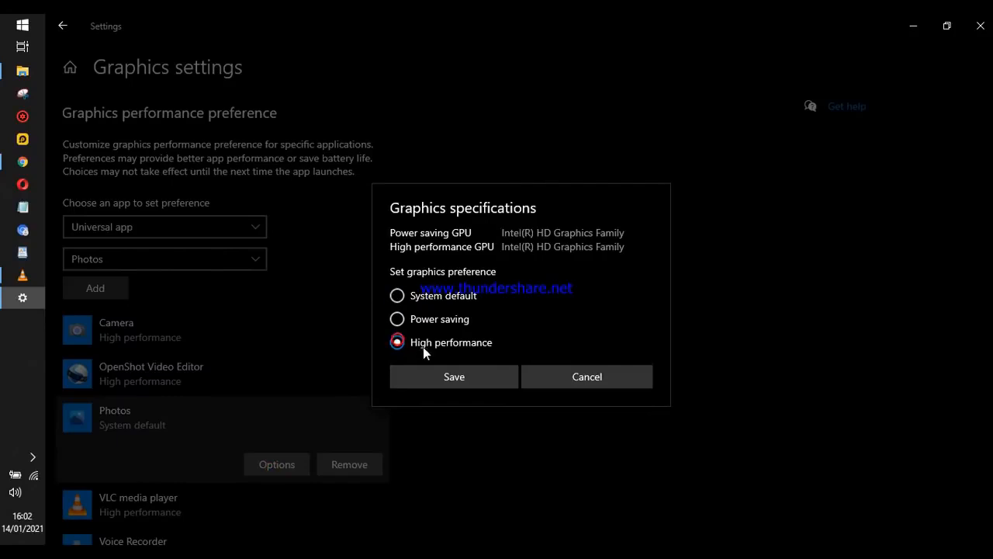
left_click(455, 377)
Remove Photos and VLC media player from the graphics performance preference list
scroll(101, 523, "down", 2)
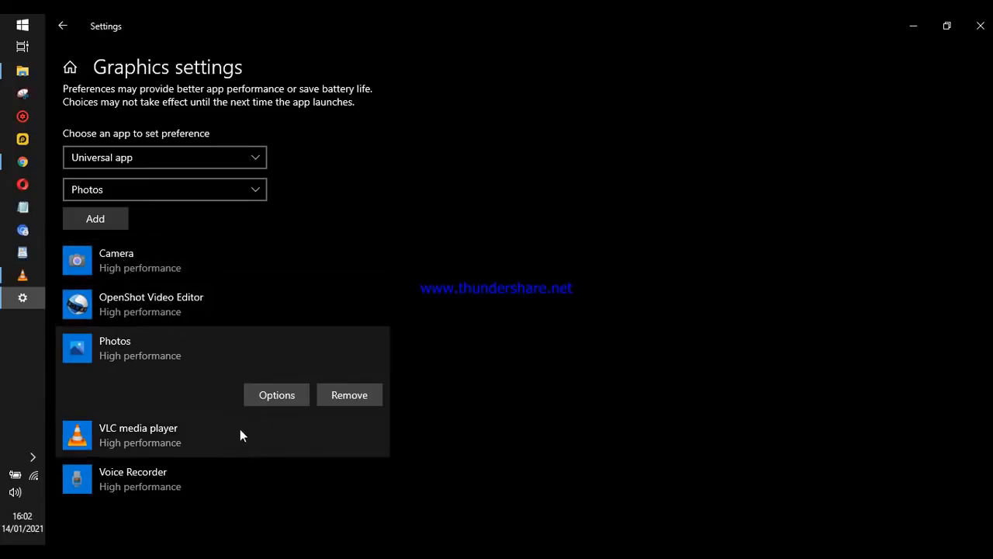
left_click(350, 396)
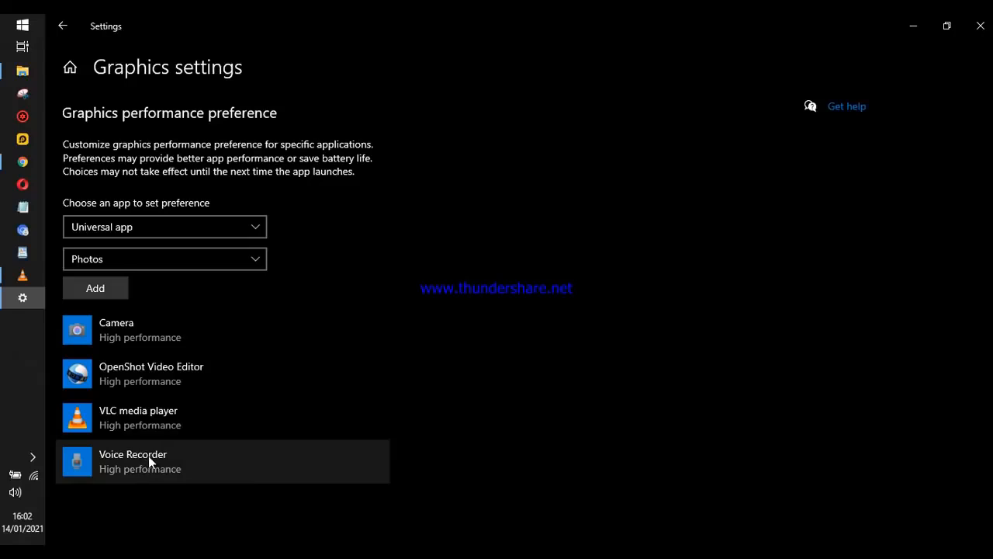
left_click(163, 426)
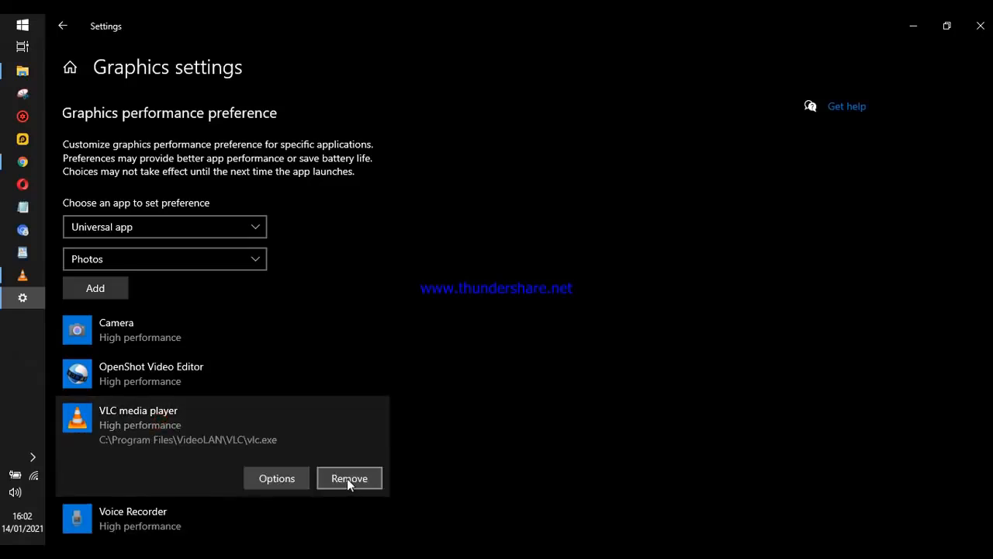
left_click(349, 478)
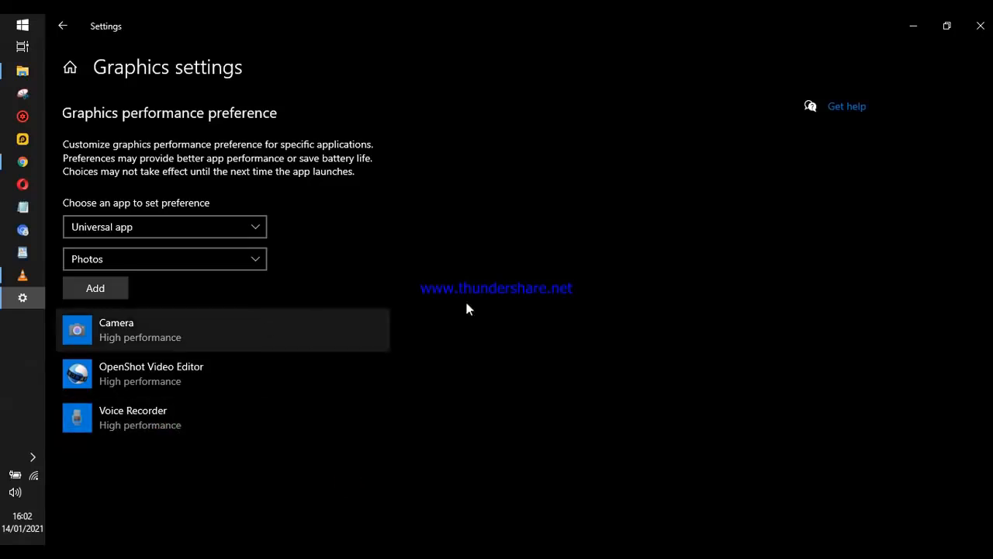
Close the Graphics settings window and open System Configuration by searching for "sys"
left_click(981, 27)
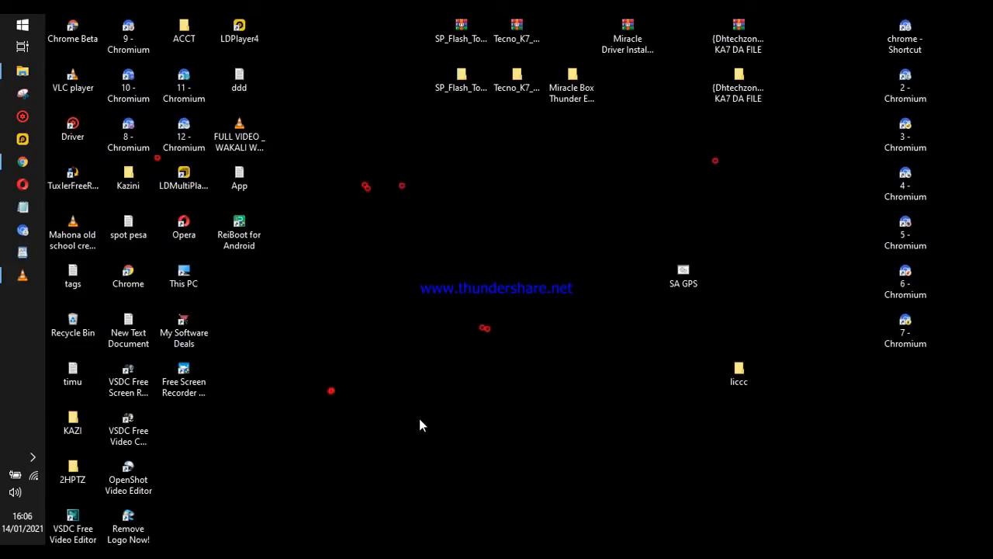
key("super")
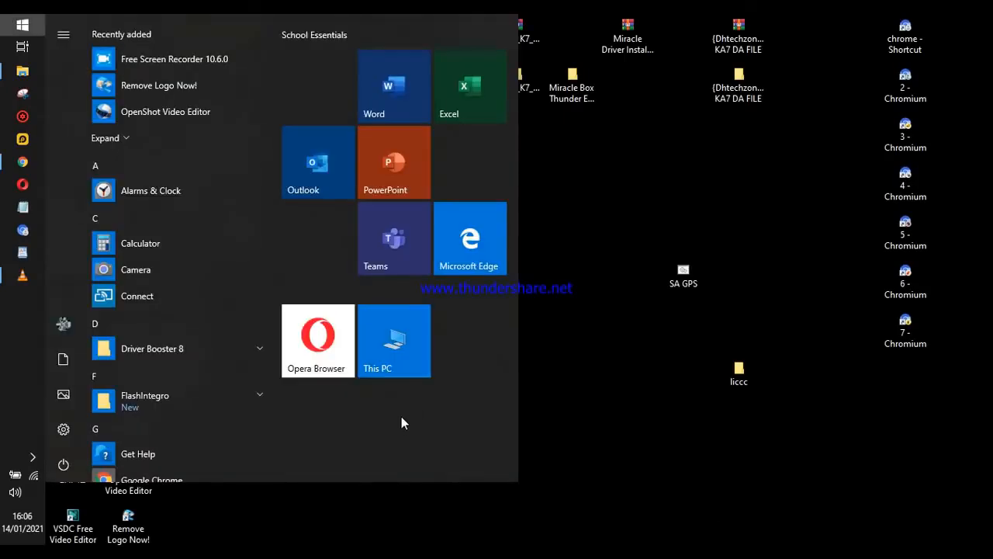
type("s")
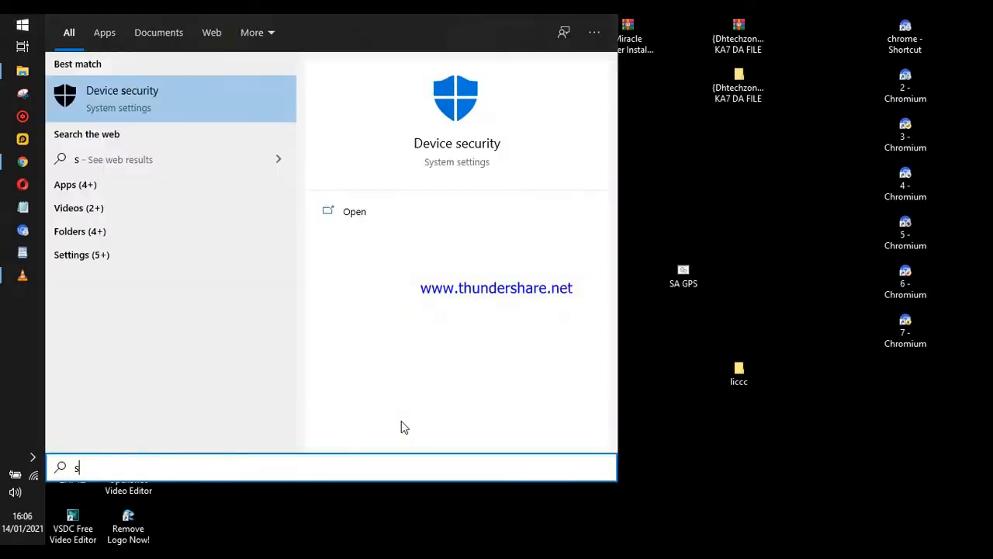
type("ys")
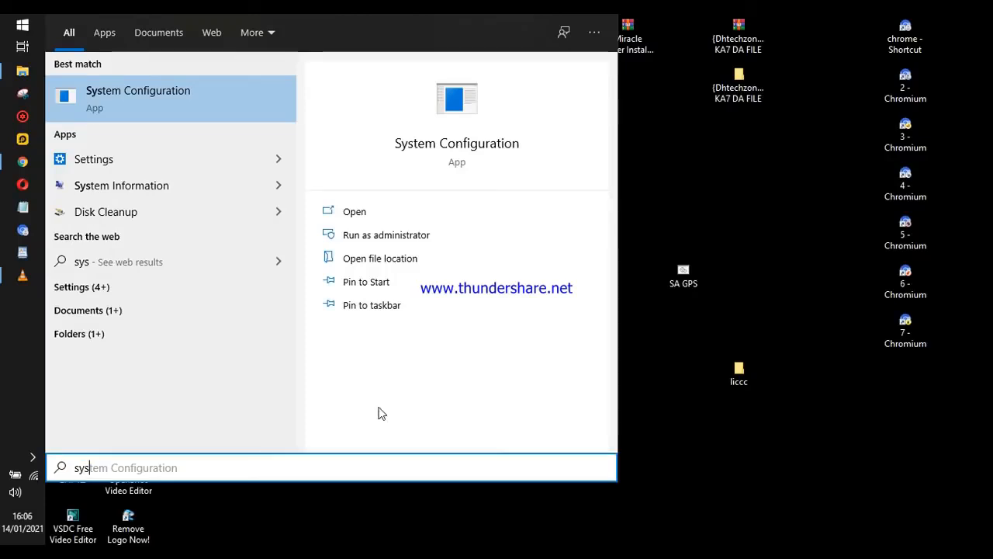
left_click(188, 95)
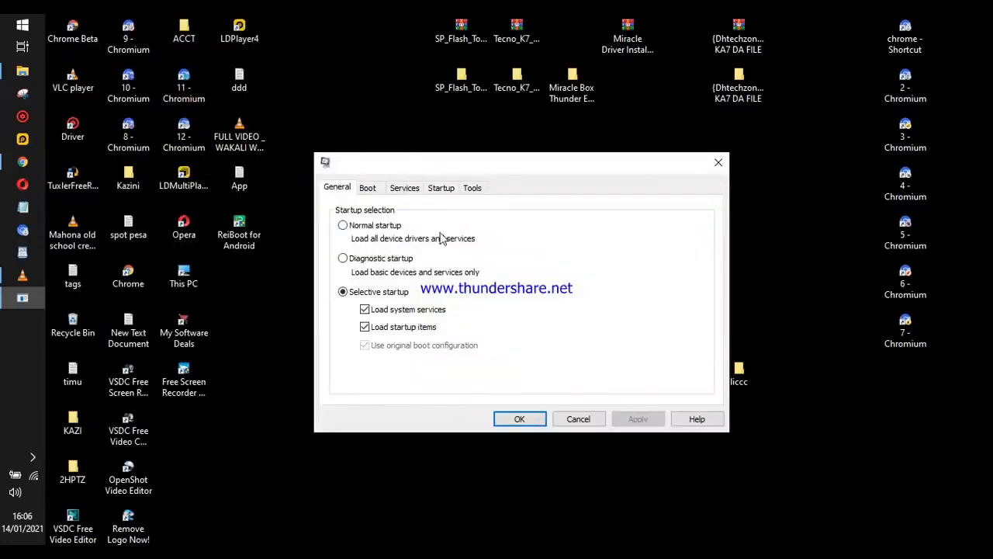
Enable No GUI boot in the boot options and hide all Microsoft services in the services list
left_click(370, 188)
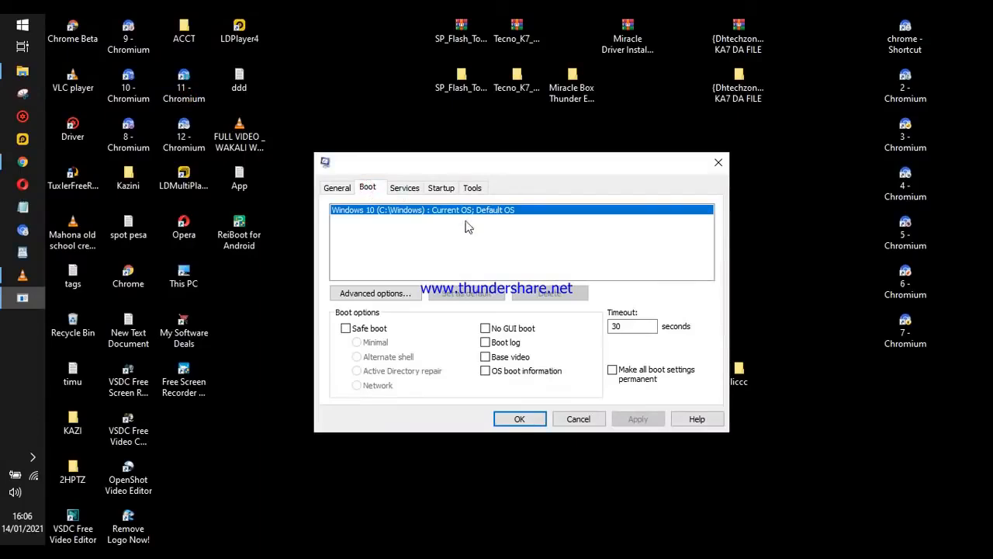
left_click(486, 329)
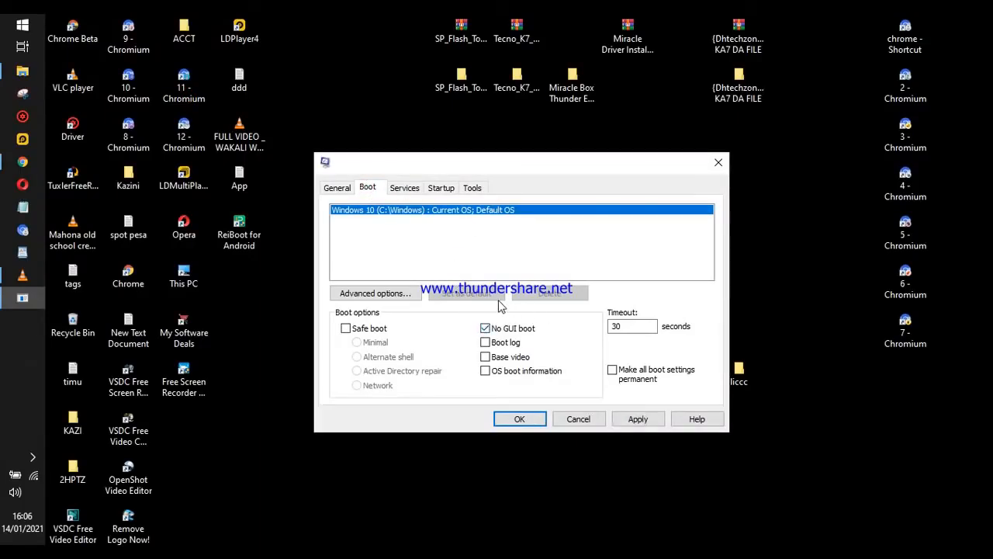
left_click(404, 189)
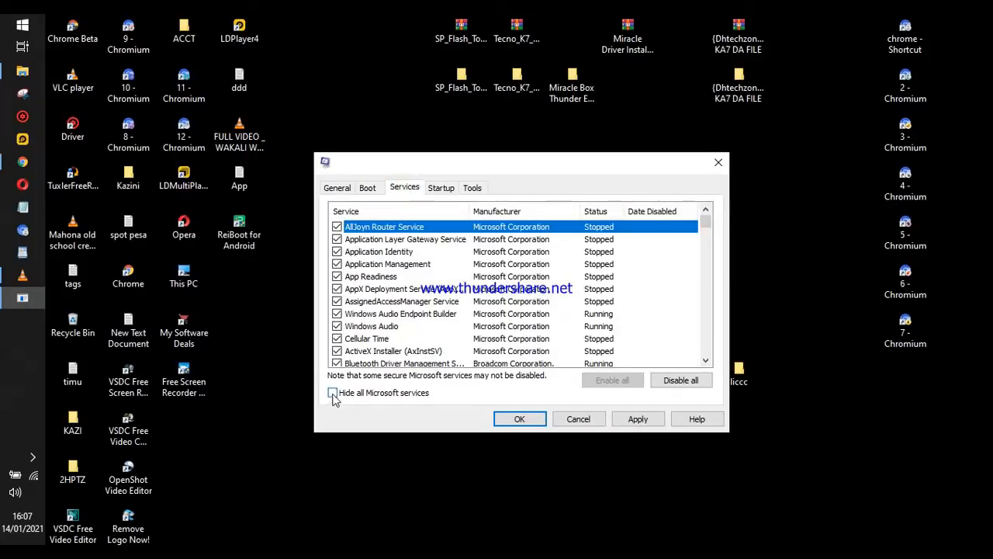
scroll(392, 299, "down", 15)
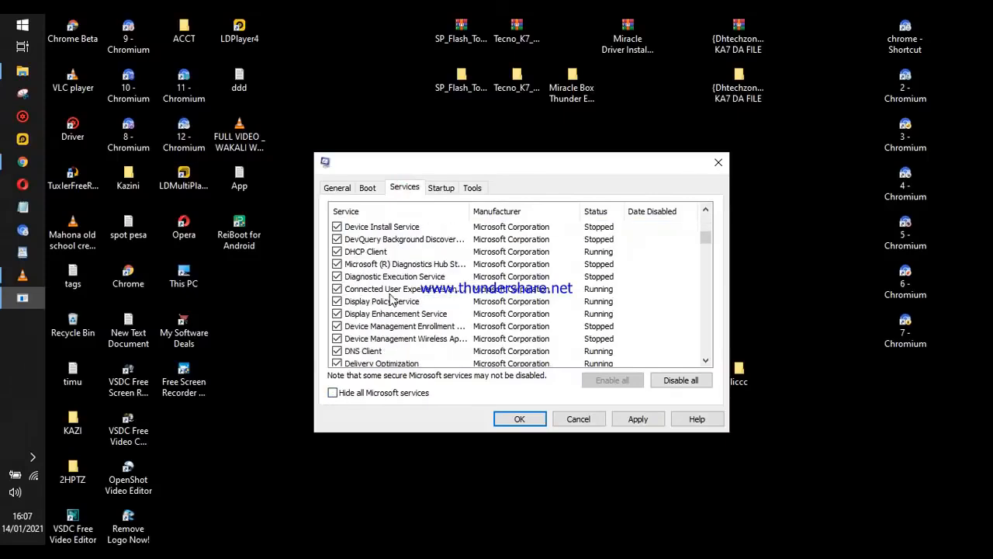
scroll(392, 299, "down", 12)
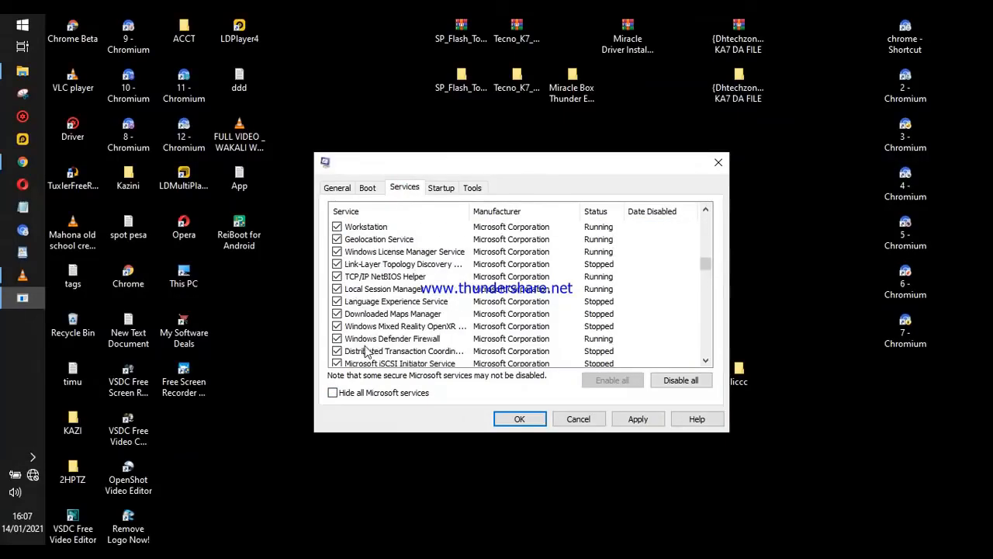
left_click(333, 394)
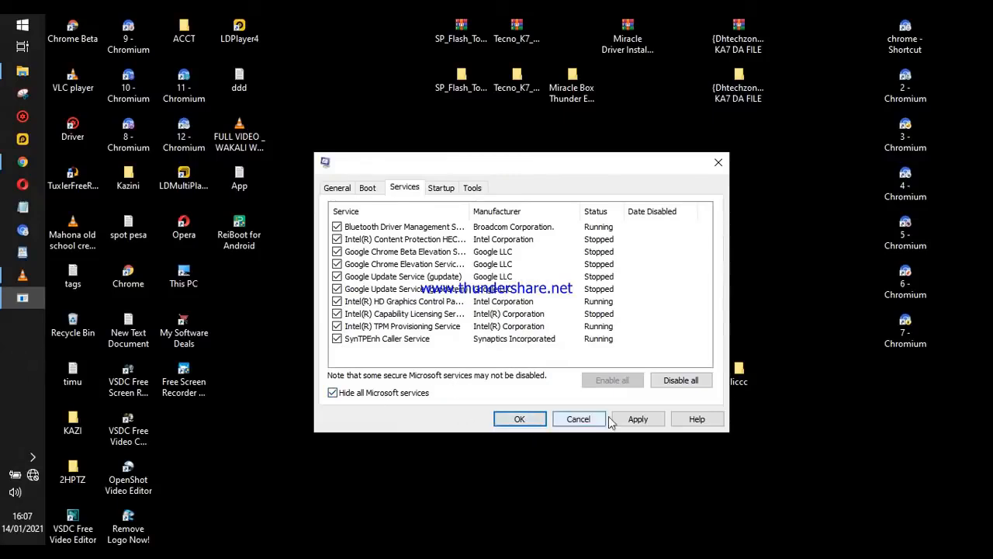
Apply the System Configuration changes and exit without restarting the computer
left_click(636, 419)
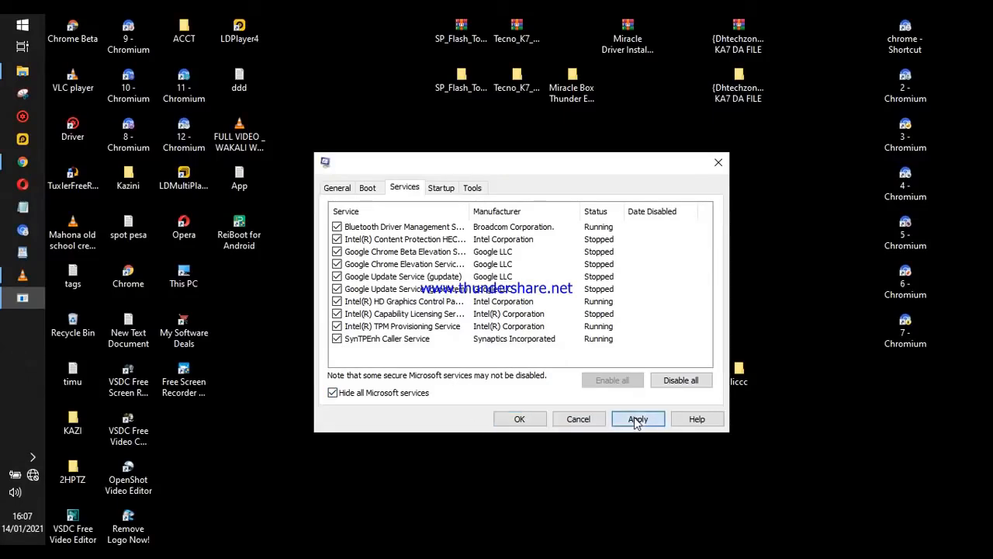
left_click(512, 419)
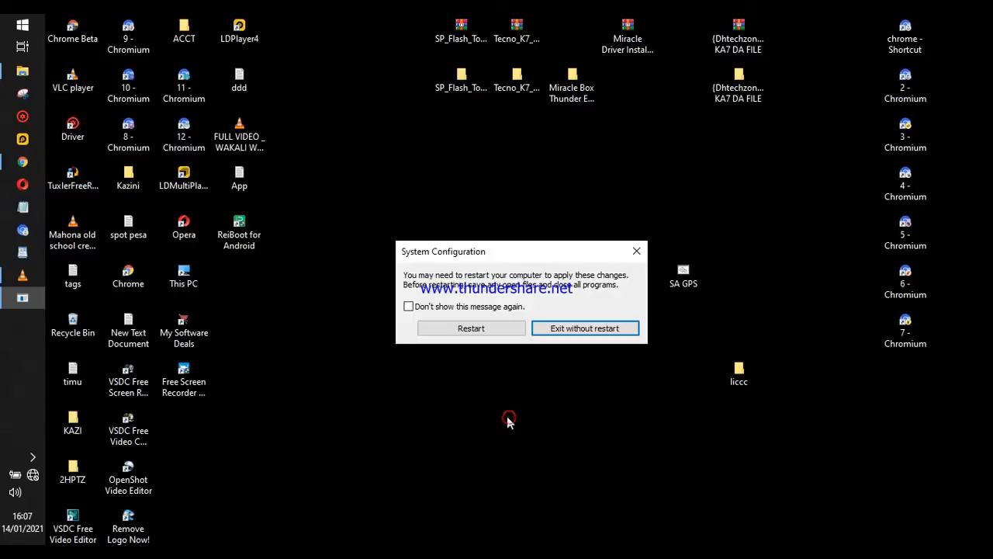
left_click(583, 328)
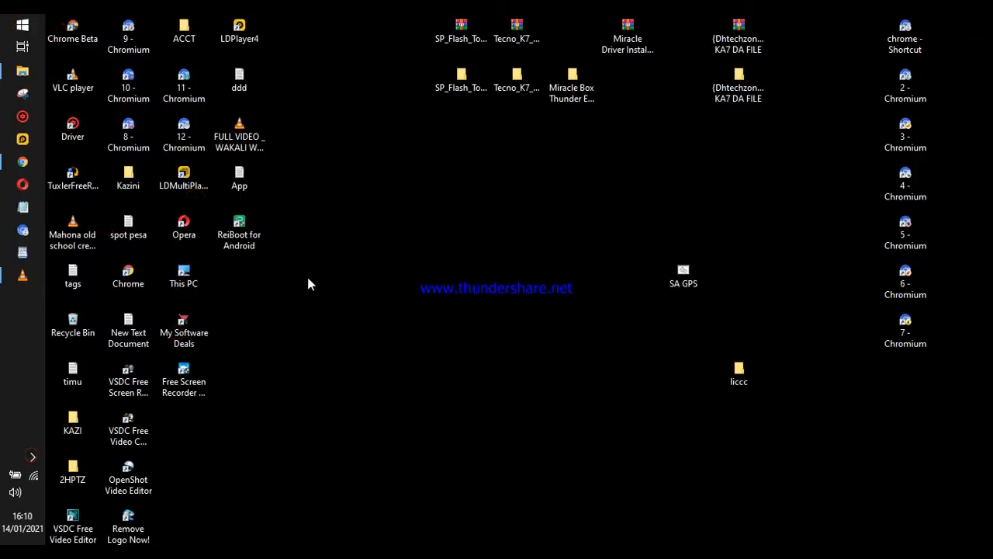
Turn off app launch tracking, website access to the language list and the advertising ID in the general privacy settings
key("super")
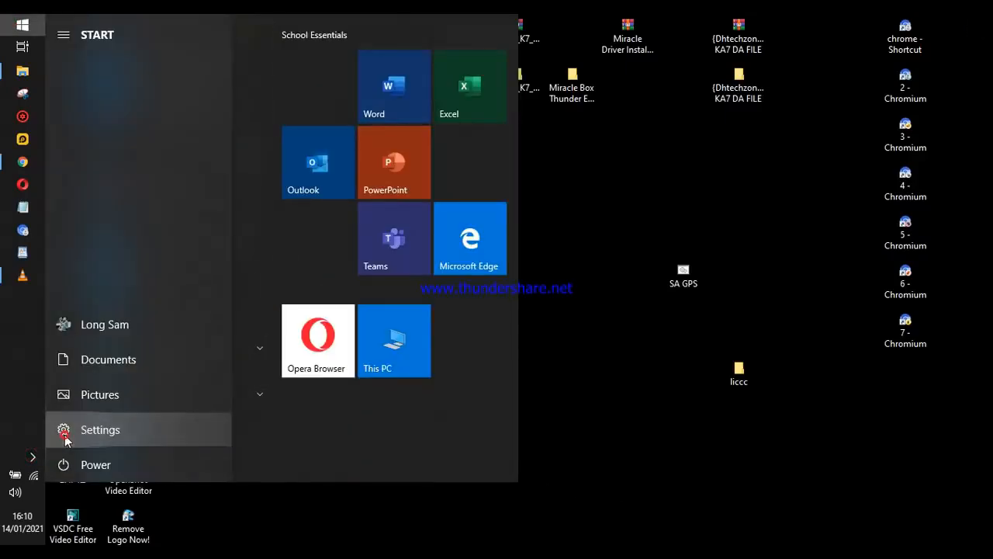
left_click(65, 432)
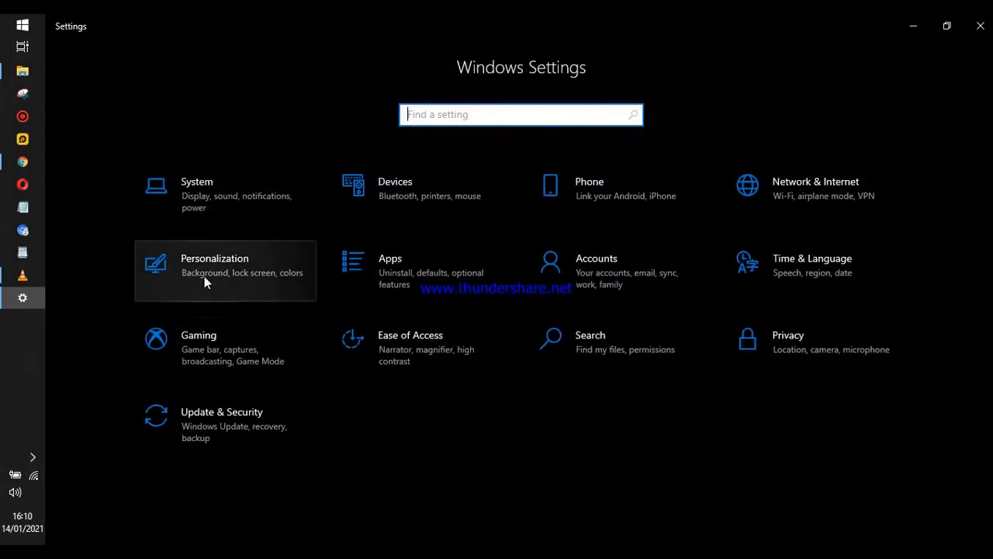
left_click(221, 415)
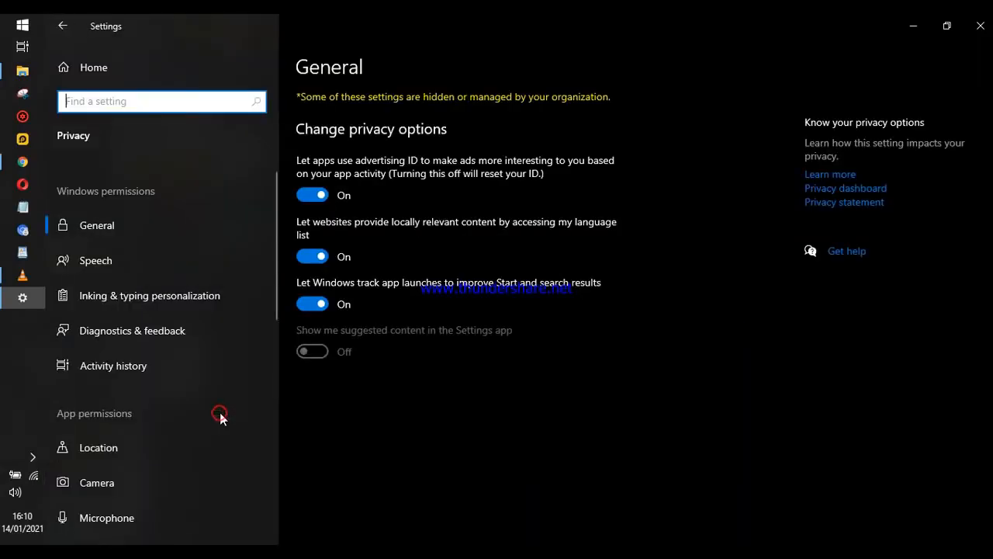
left_click(320, 303)
left_click(318, 257)
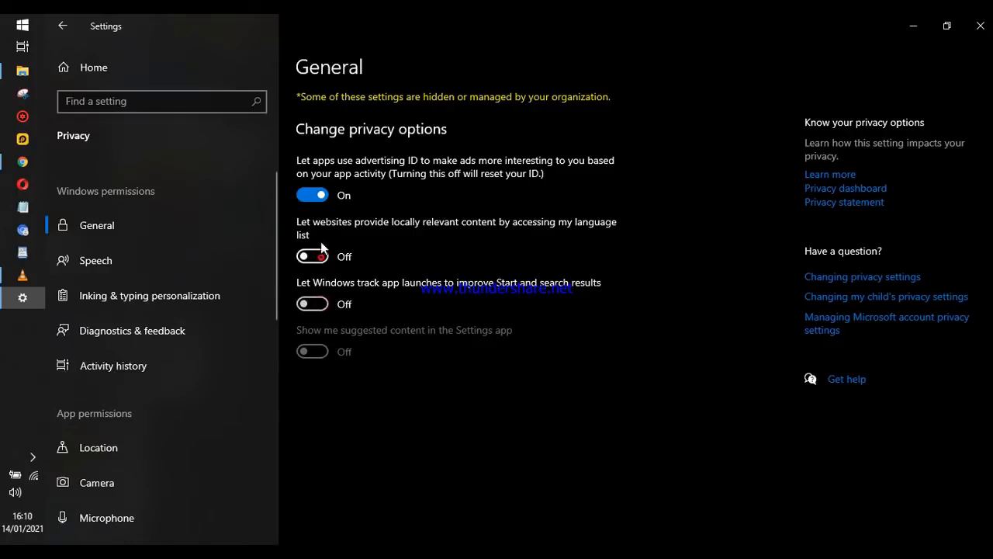
left_click(320, 197)
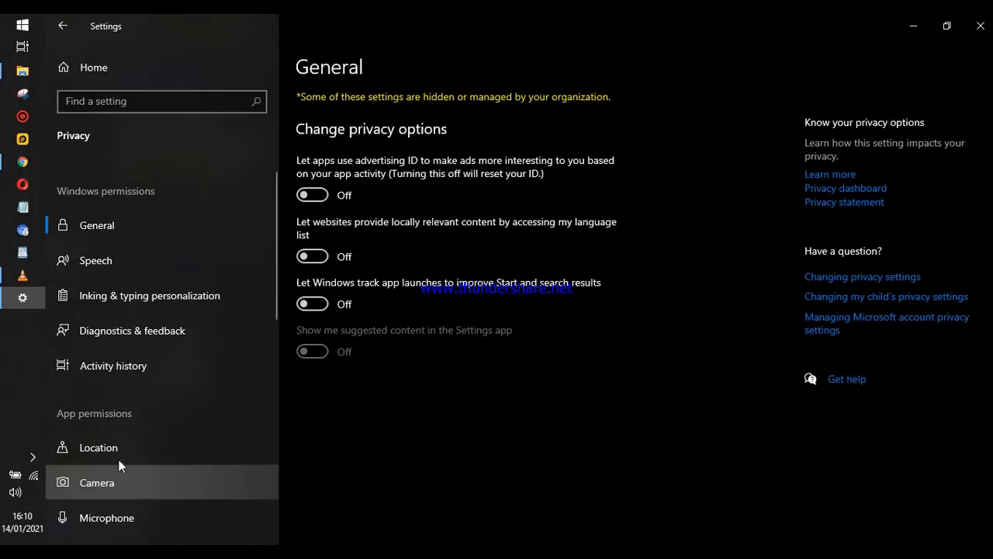
Turn off inking and typing improvement and tailored experiences in the Diagnostics & feedback settings, and close Settings
left_click(136, 333)
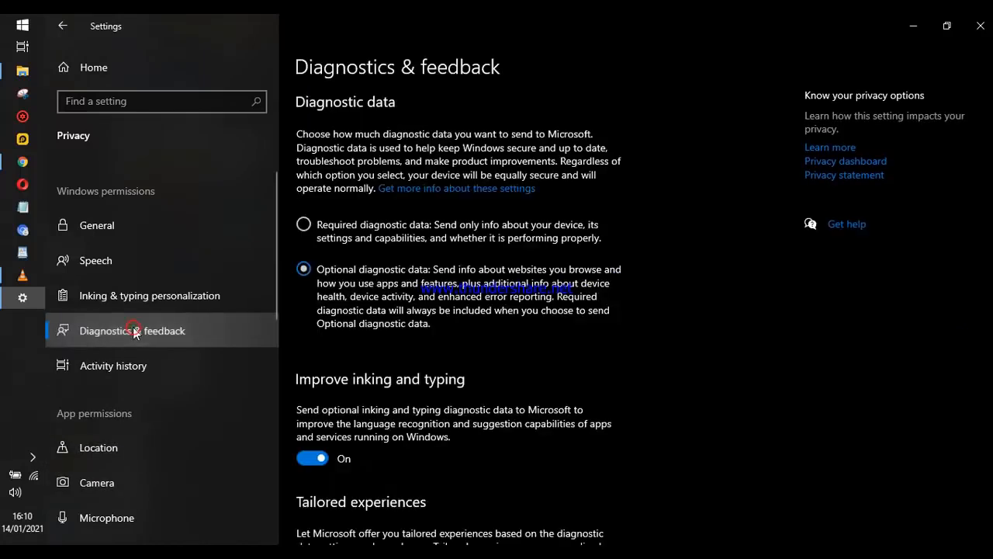
scroll(367, 438, "down", 1)
scroll(368, 438, "down", 2)
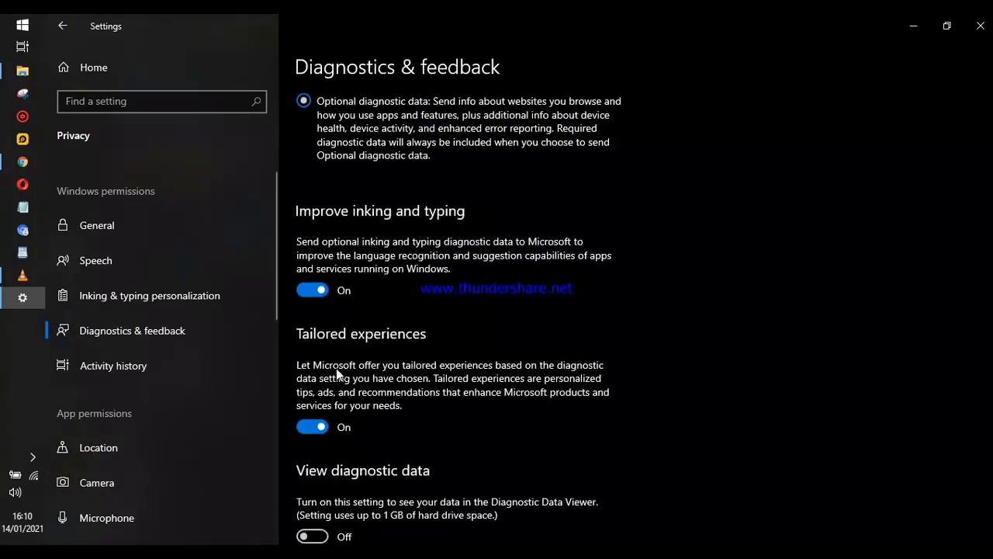
left_click(315, 293)
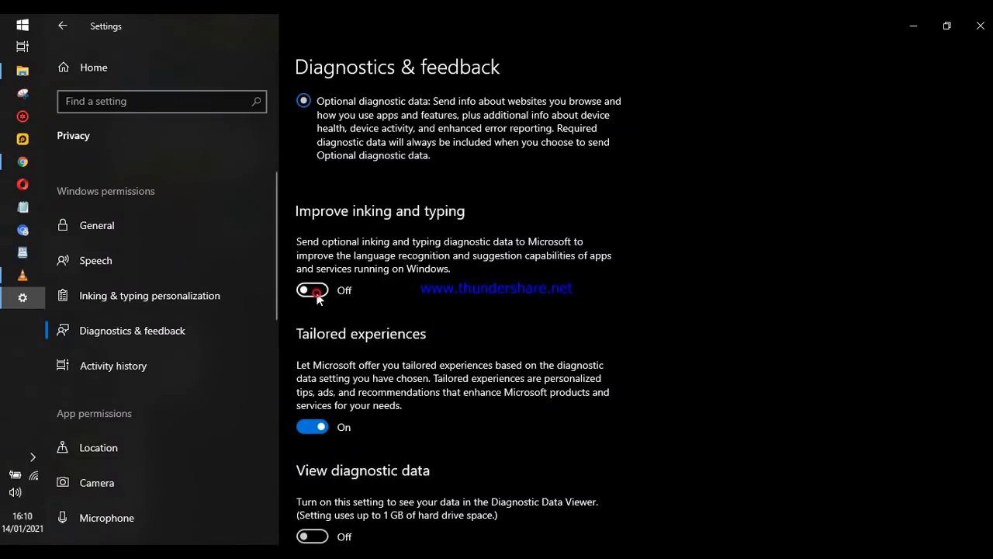
left_click(319, 431)
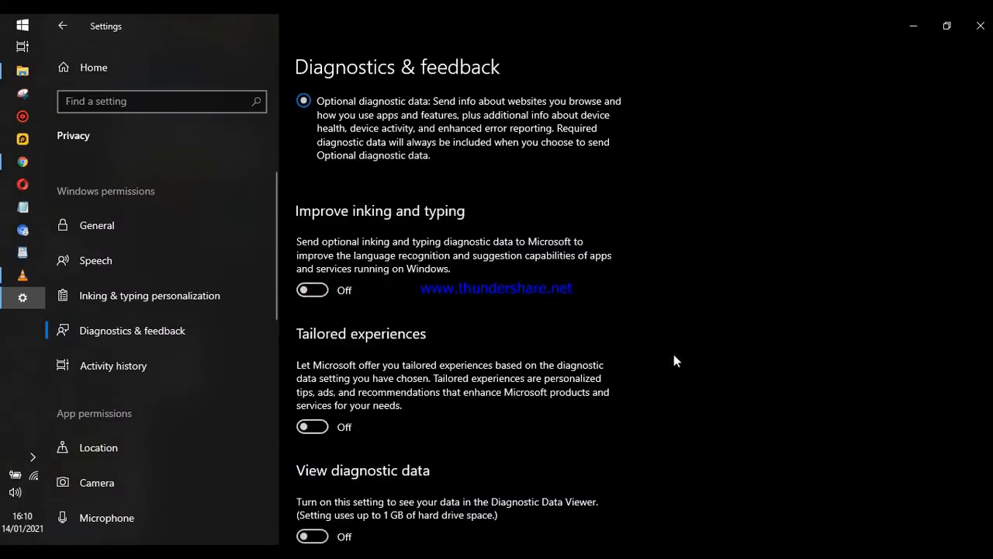
scroll(892, 171, "up", 3)
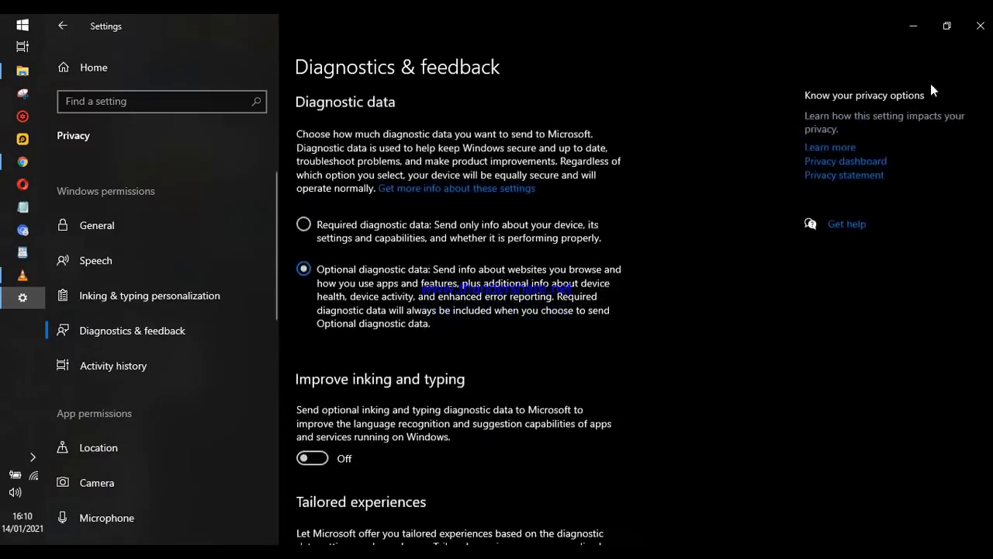
left_click(980, 26)
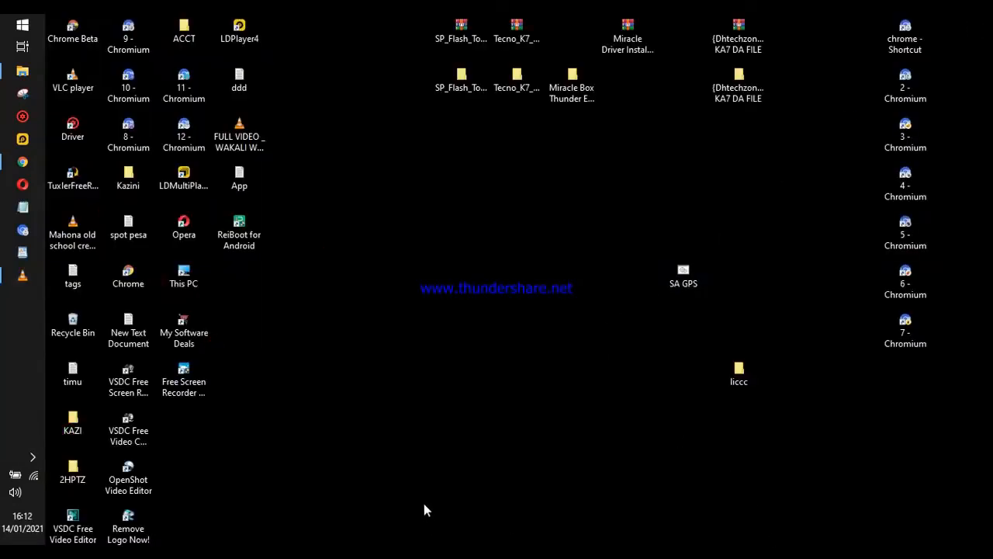
Turn off Game bar recording and Game Mode in the Windows gaming settings
key("super")
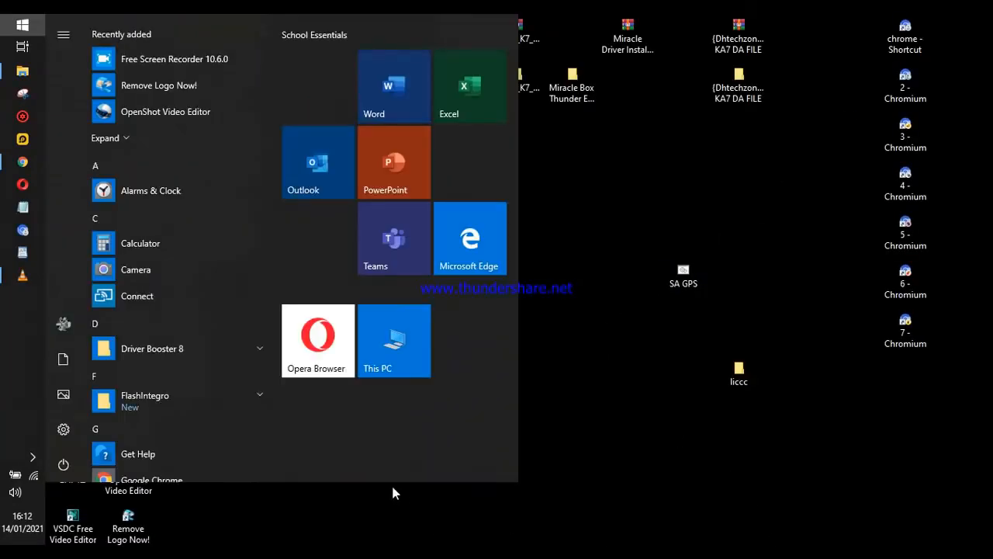
left_click(62, 433)
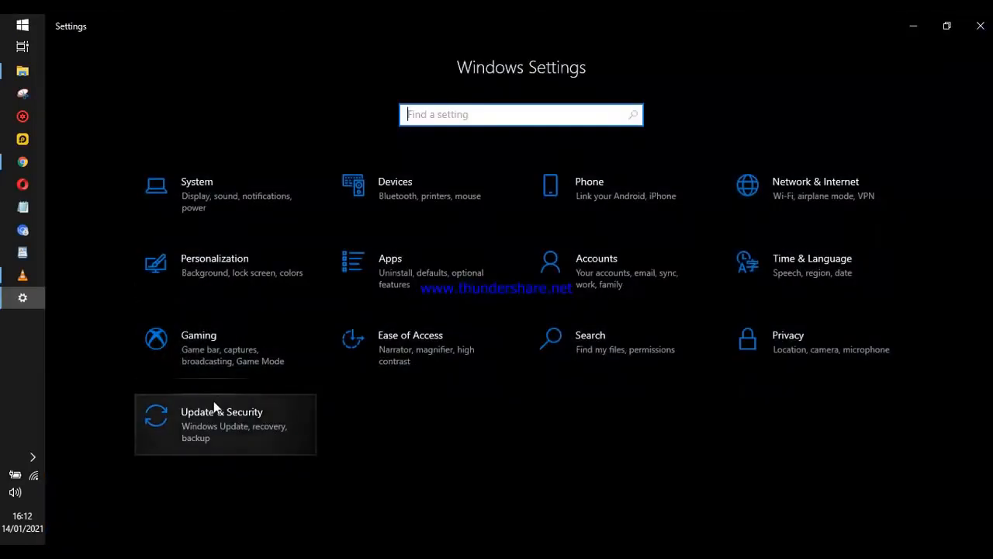
left_click(204, 349)
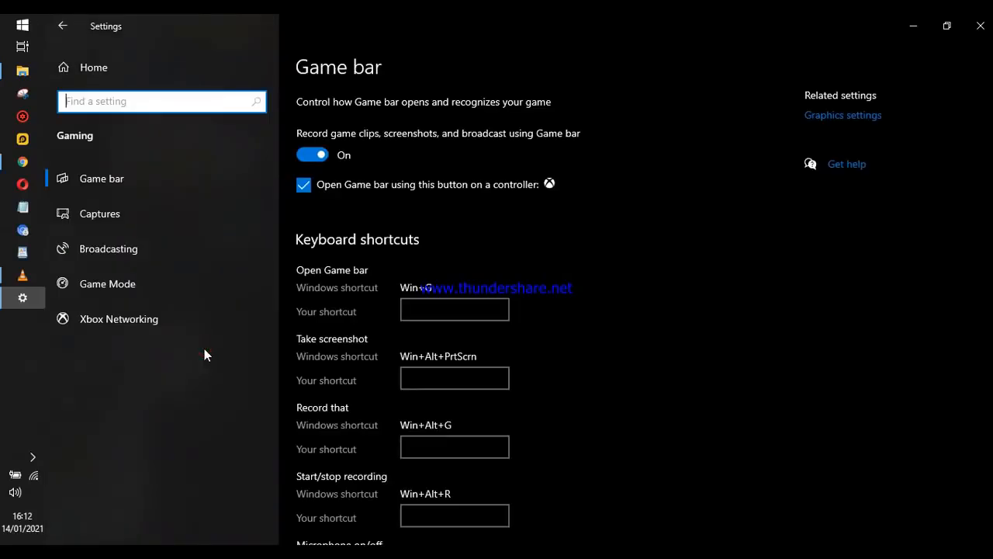
left_click(321, 157)
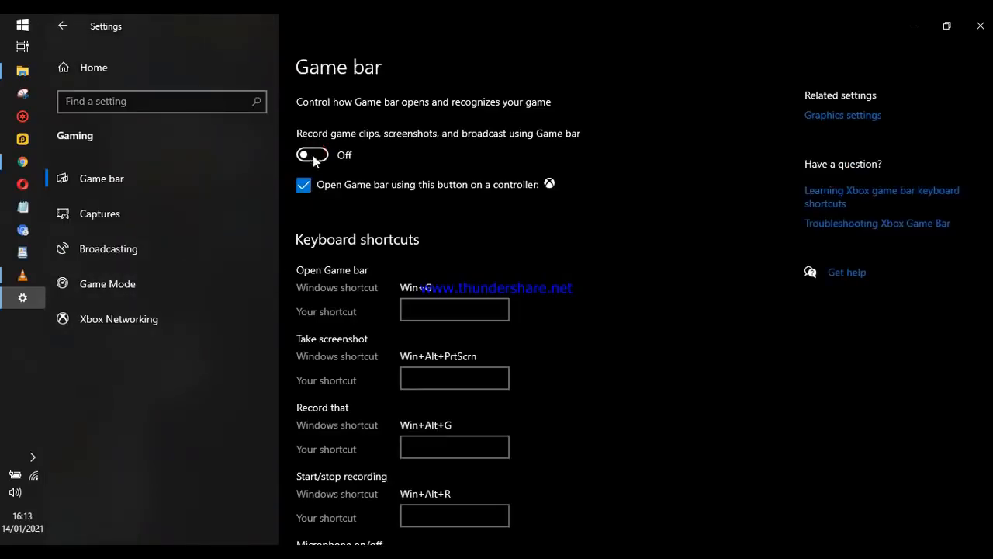
left_click(118, 282)
left_click(322, 157)
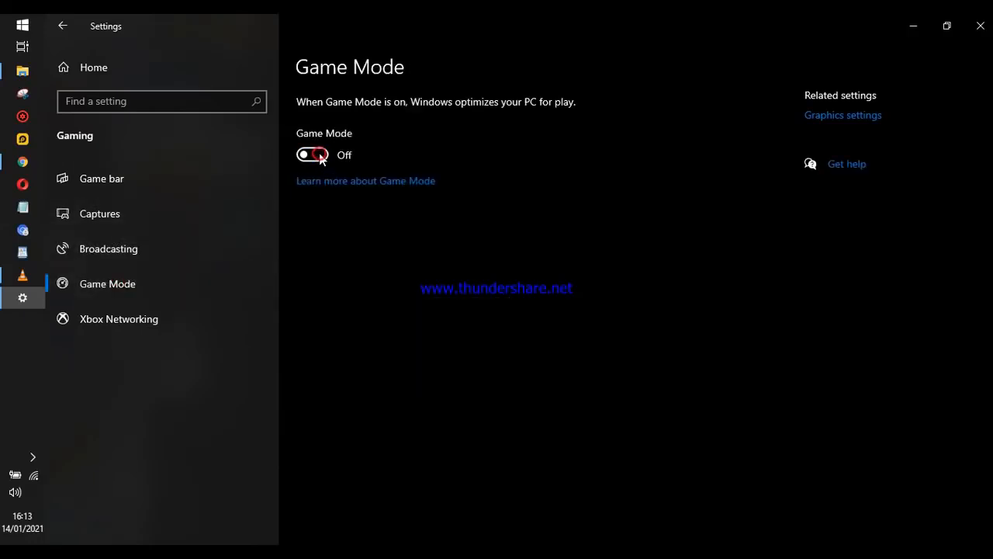
Turn off background recording and game audio recording in the Captures settings, and close Settings
left_click(156, 214)
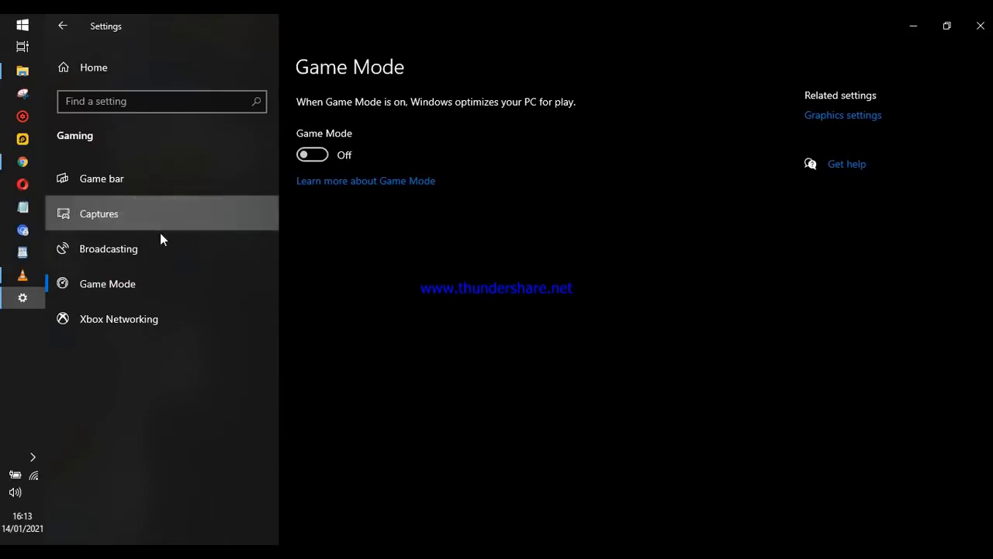
scroll(385, 291, "down", 3)
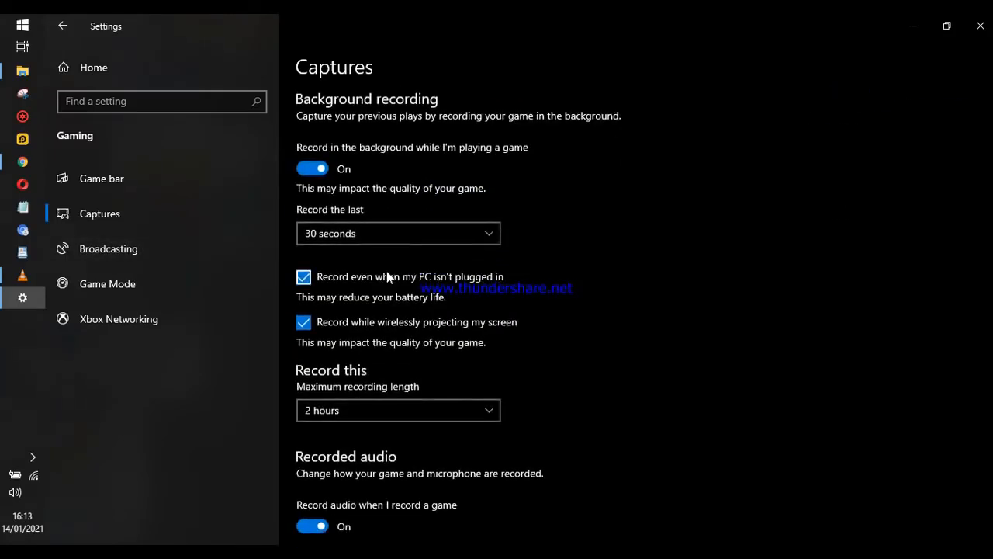
left_click(323, 172)
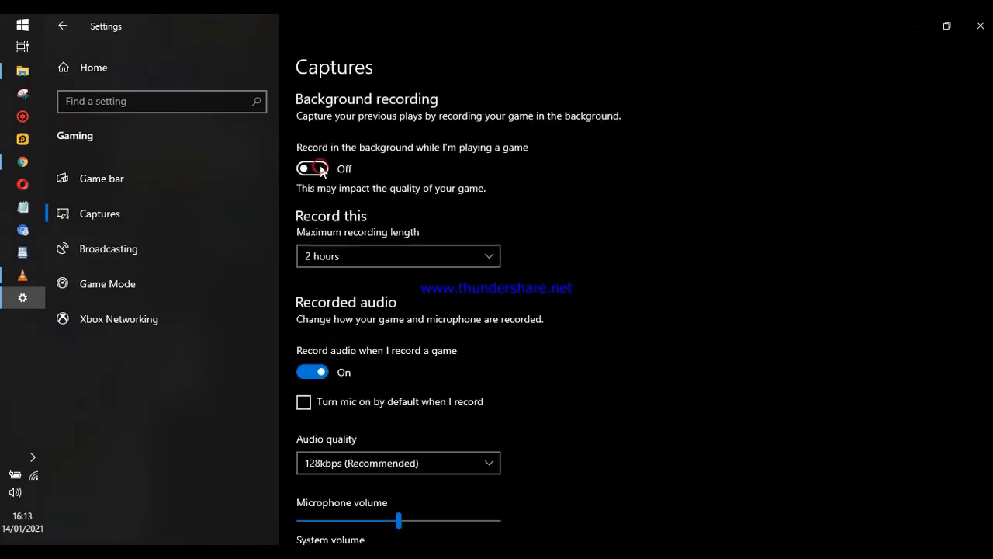
left_click(322, 373)
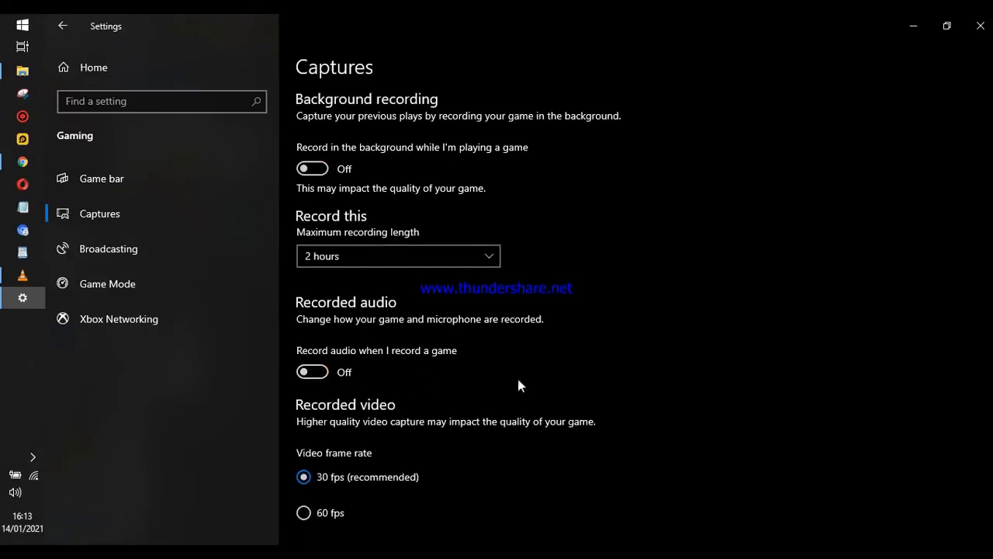
scroll(644, 365, "up", 3)
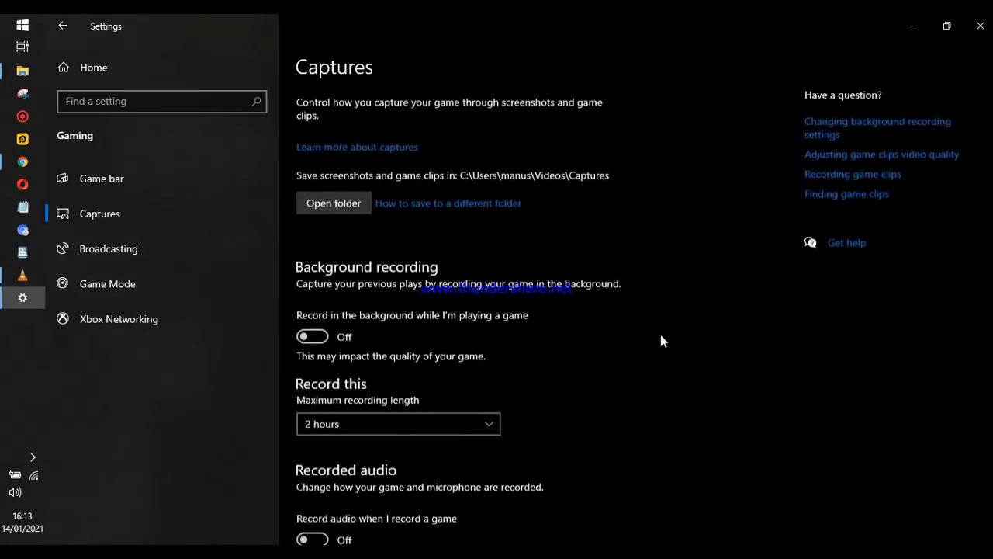
left_click(979, 28)
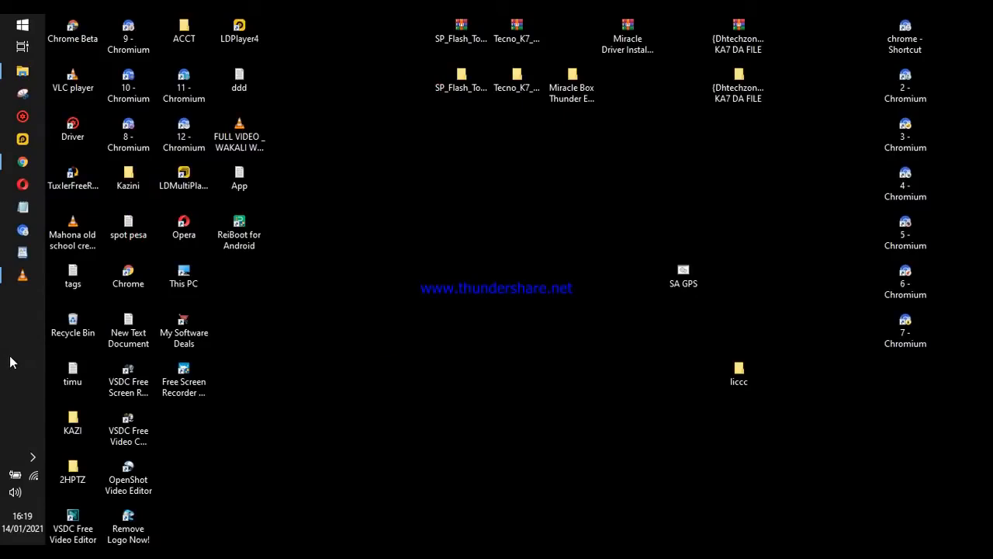
Enable the Integrated Camera Preview startup app in Task Manager, disable it again and close Task Manager
right_click(11, 362)
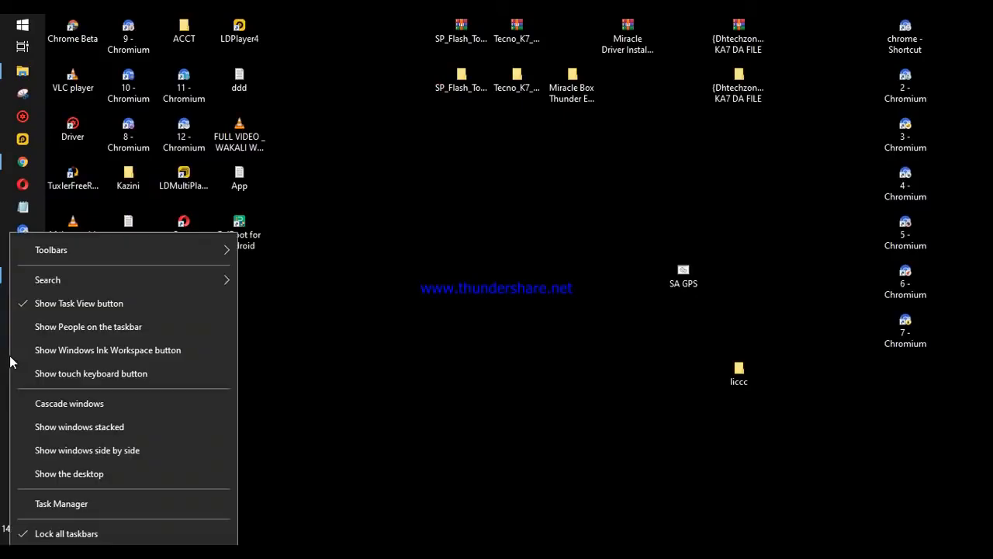
left_click(83, 505)
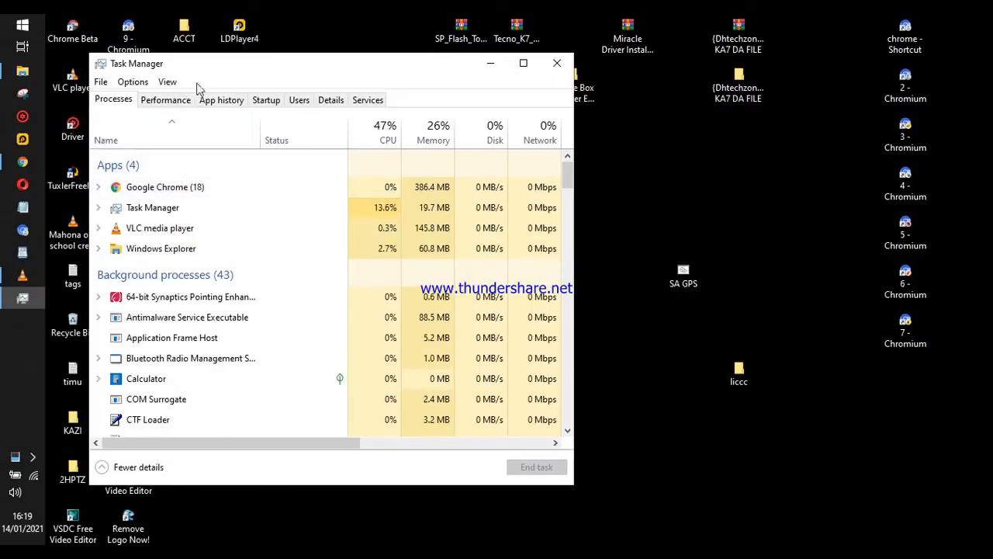
left_click(264, 107)
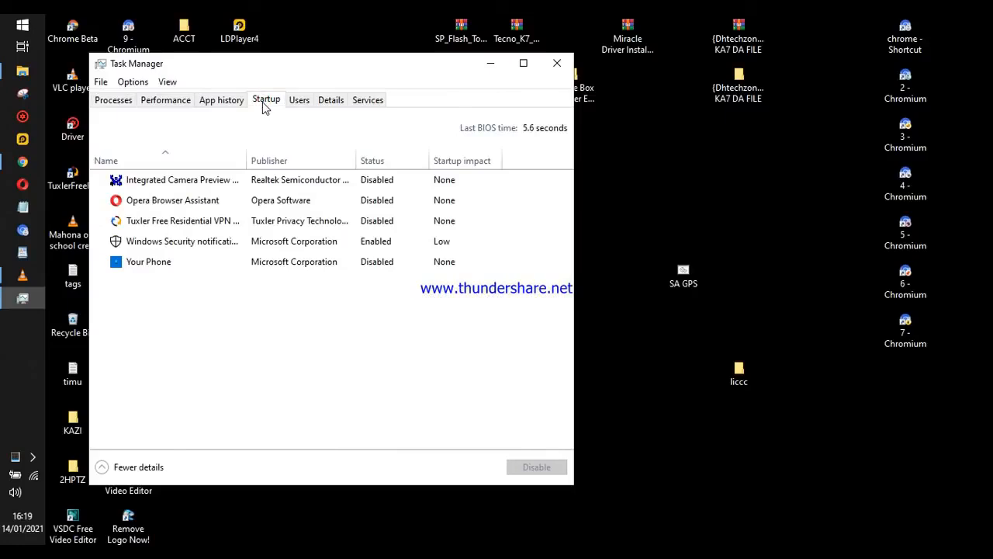
left_click(368, 185)
left_click(536, 468)
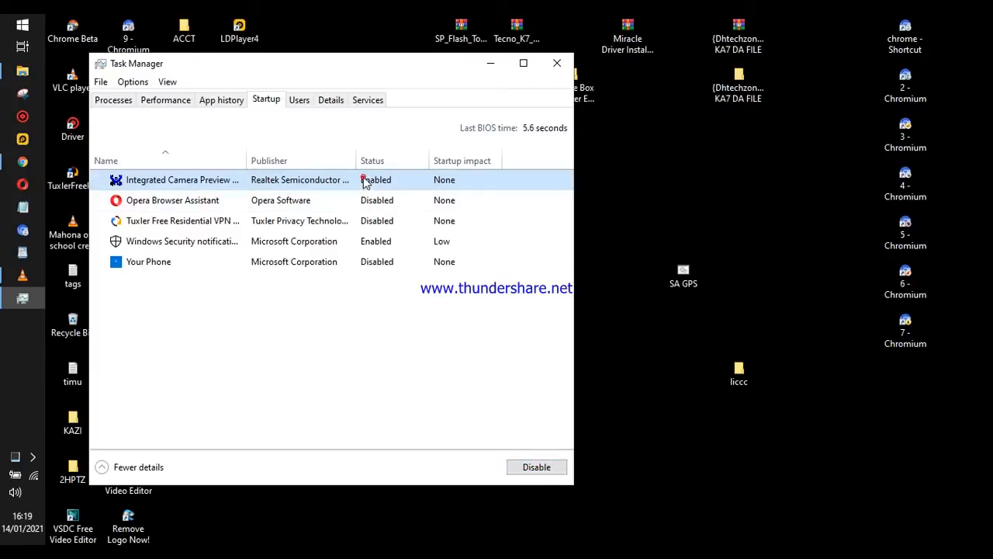
left_click(525, 466)
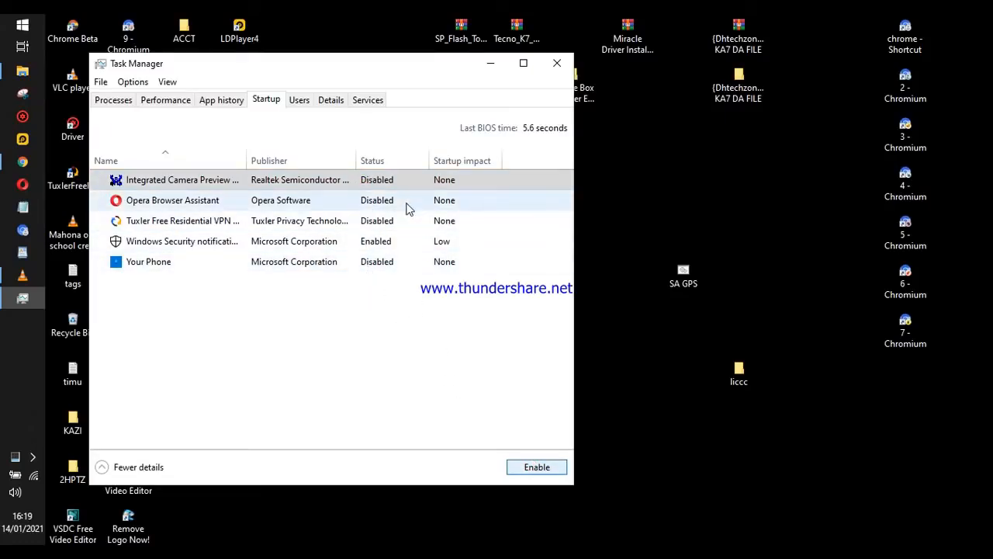
left_click(556, 63)
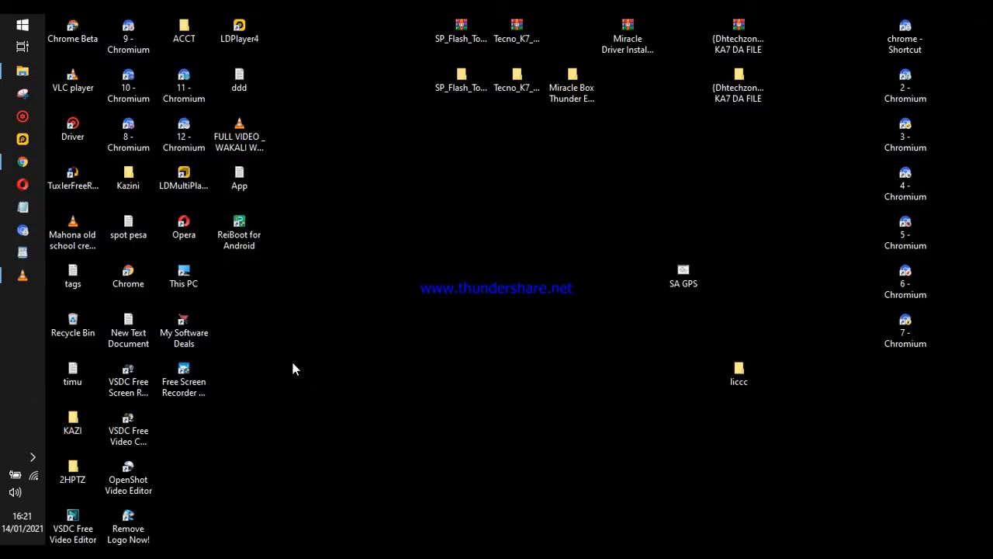
Turn off transparency effects in the personalization color settings
key("super")
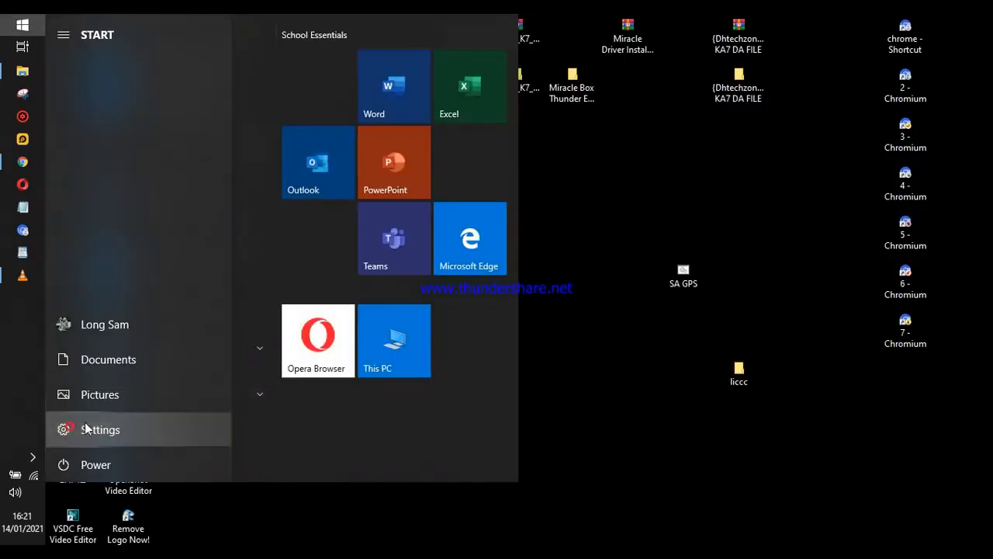
left_click(65, 430)
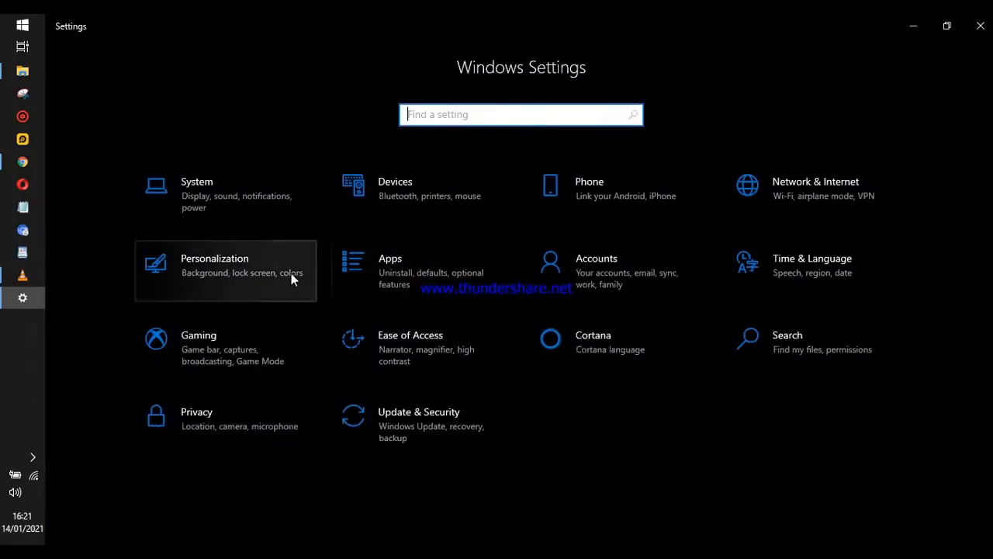
left_click(222, 270)
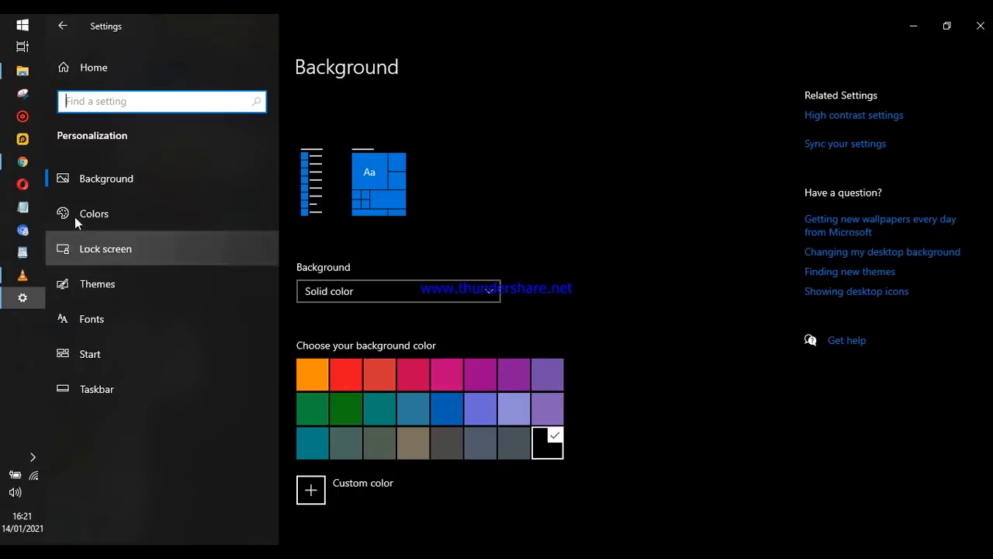
left_click(101, 215)
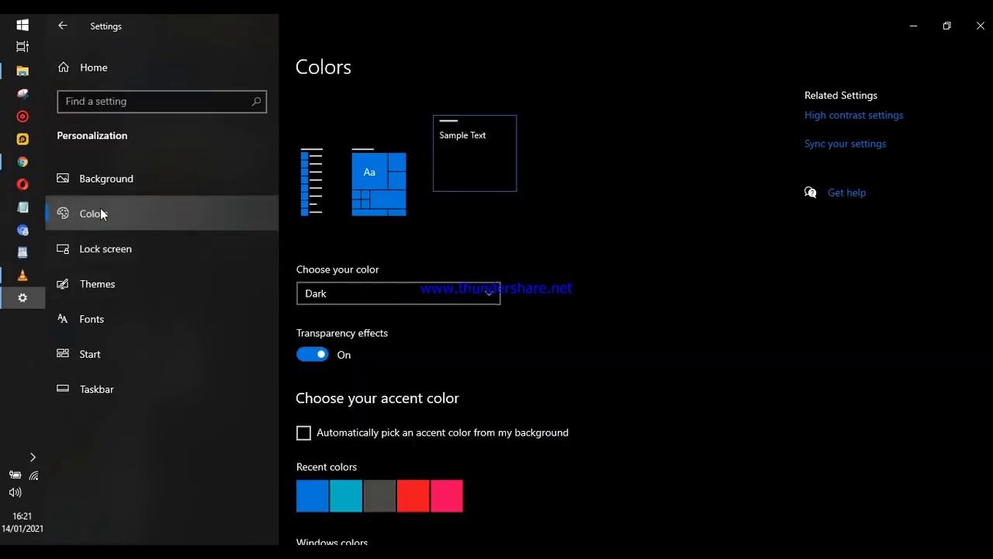
left_click(322, 355)
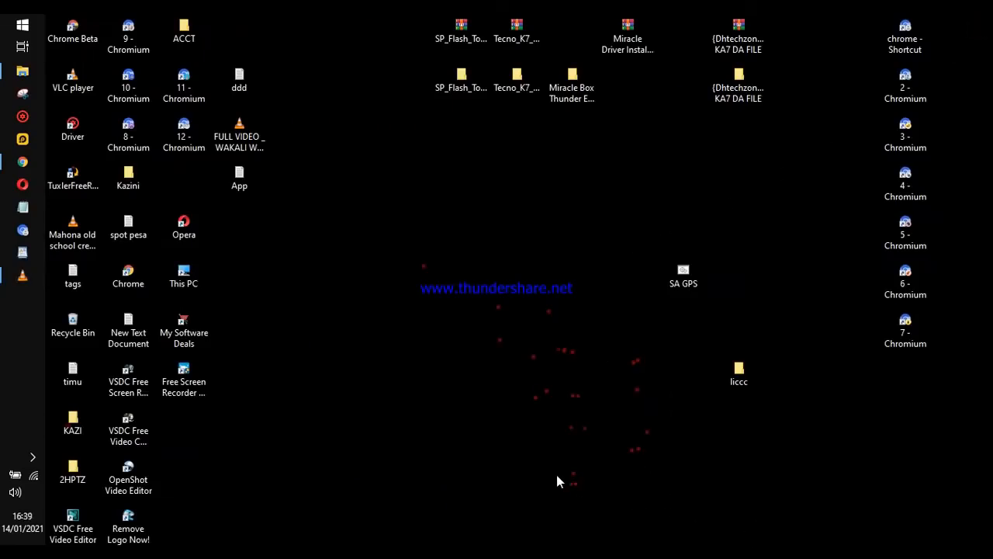
Open the Apps & features page in Windows Settings
left_click(552, 471)
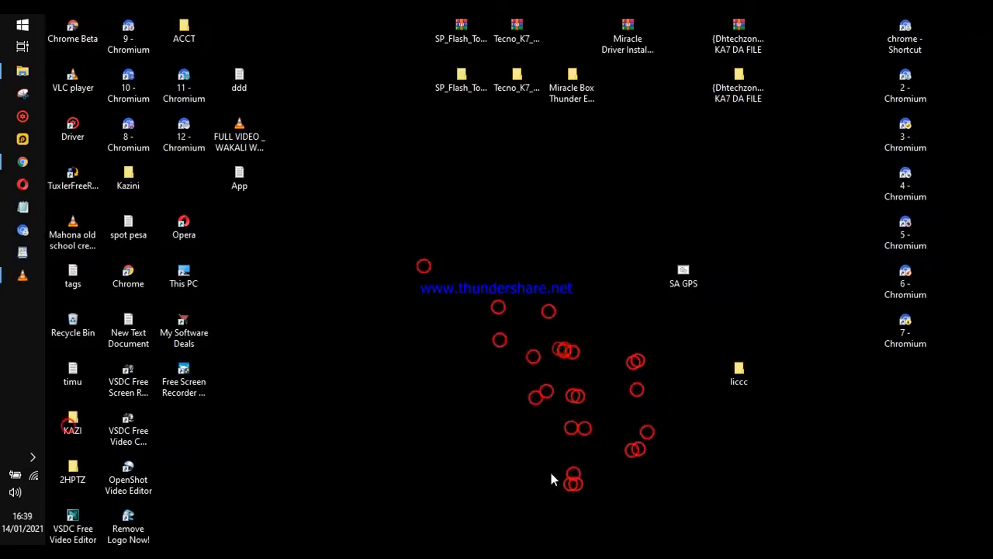
key("super")
left_click(64, 432)
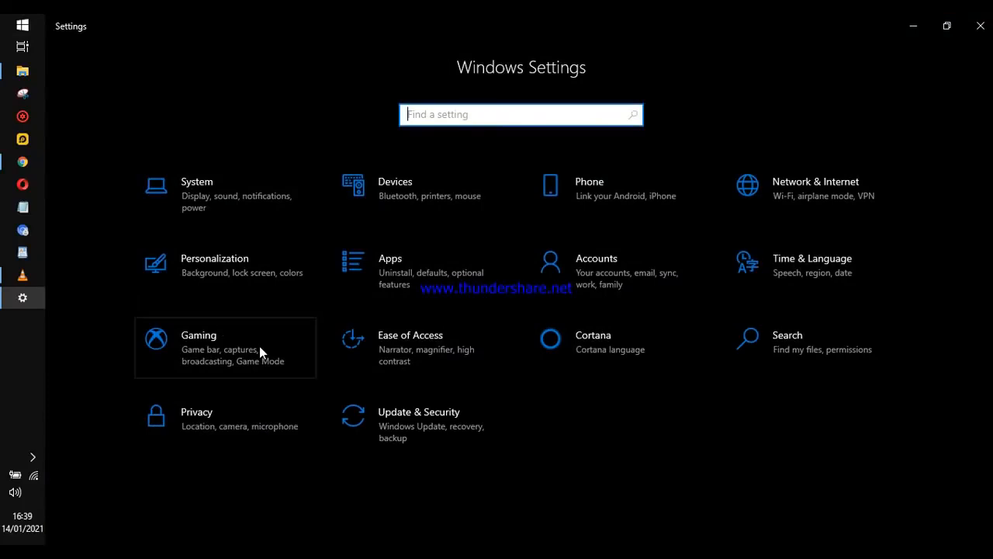
left_click(407, 268)
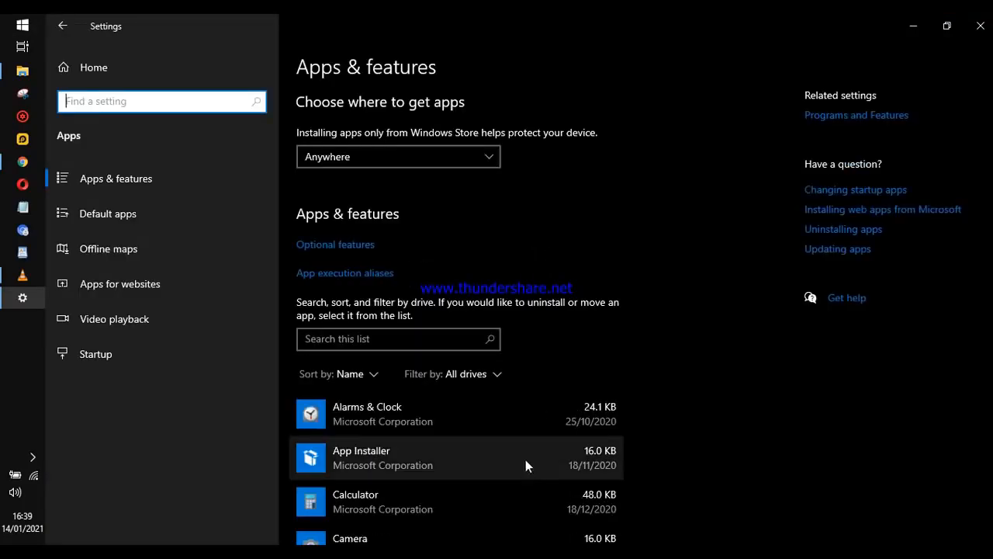
Uninstall Remove Logo Now! 6.0 with all its components and dismiss the uninstall feedback page
scroll(525, 462, "down", 1)
scroll(512, 447, "down", 3)
scroll(501, 438, "down", 3)
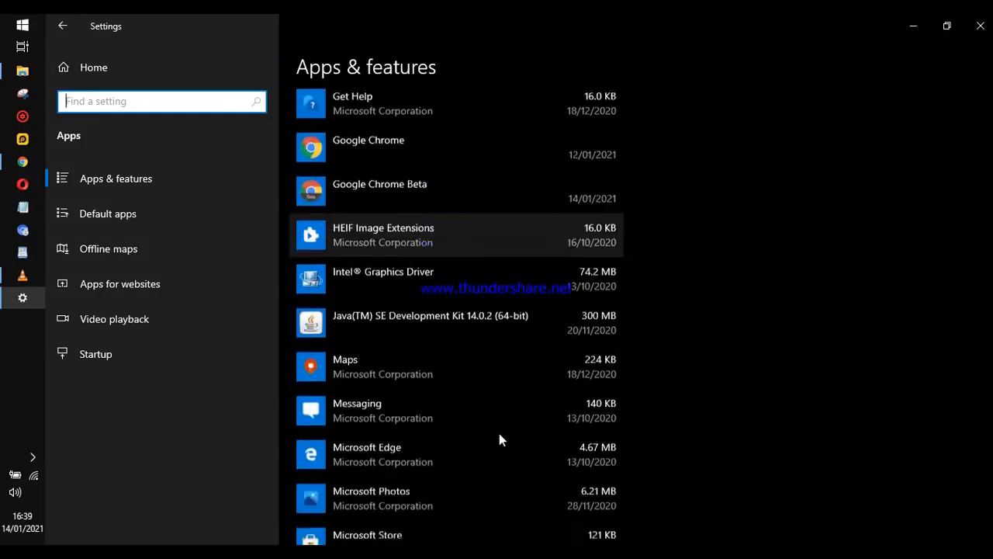
scroll(499, 438, "down", 2)
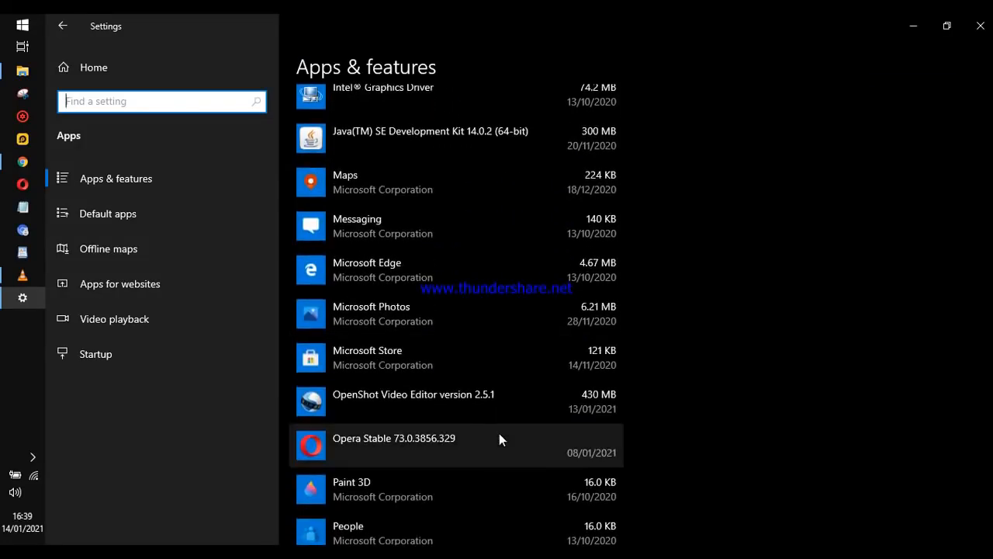
scroll(498, 432, "down", 2)
scroll(450, 415, "down", 2)
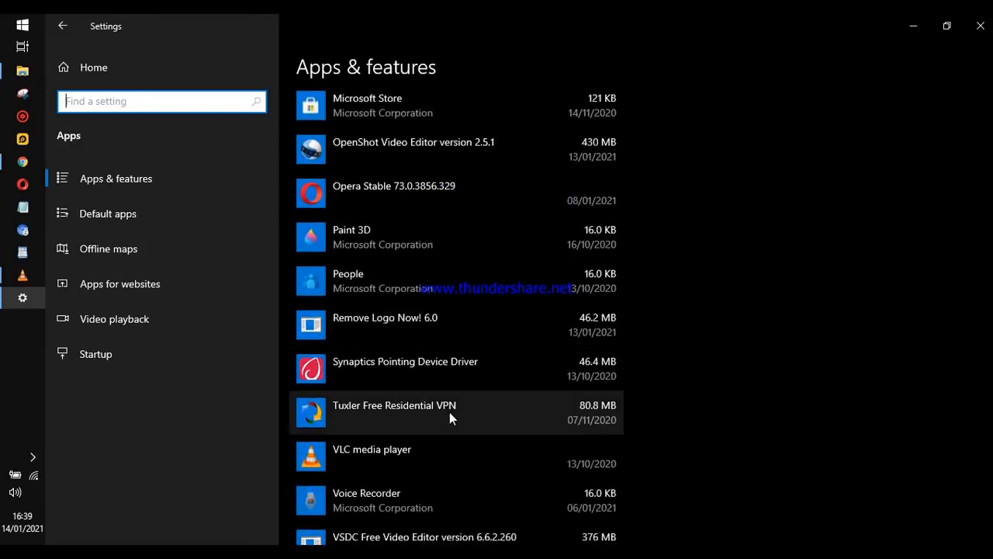
scroll(449, 412, "down", 1)
scroll(449, 388, "up", 1)
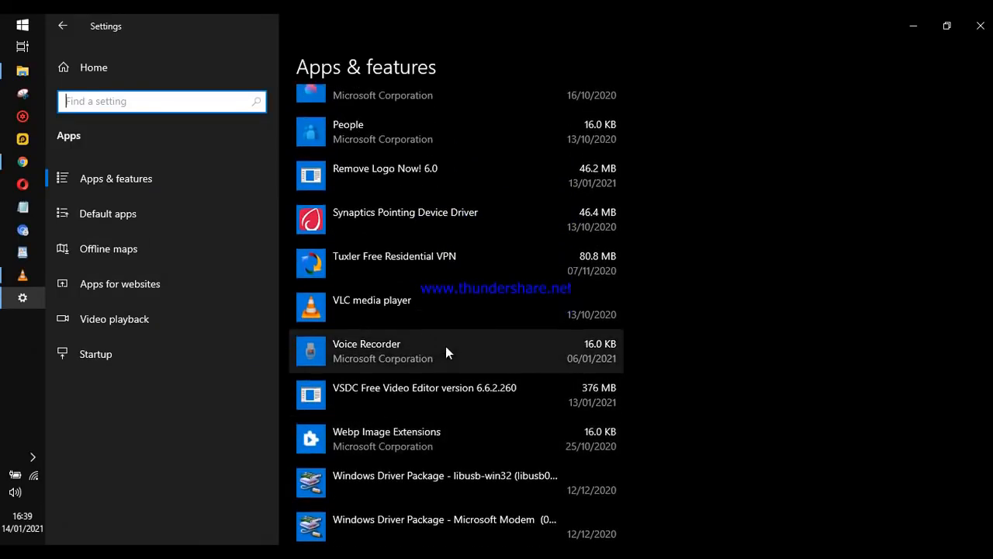
left_click(390, 235)
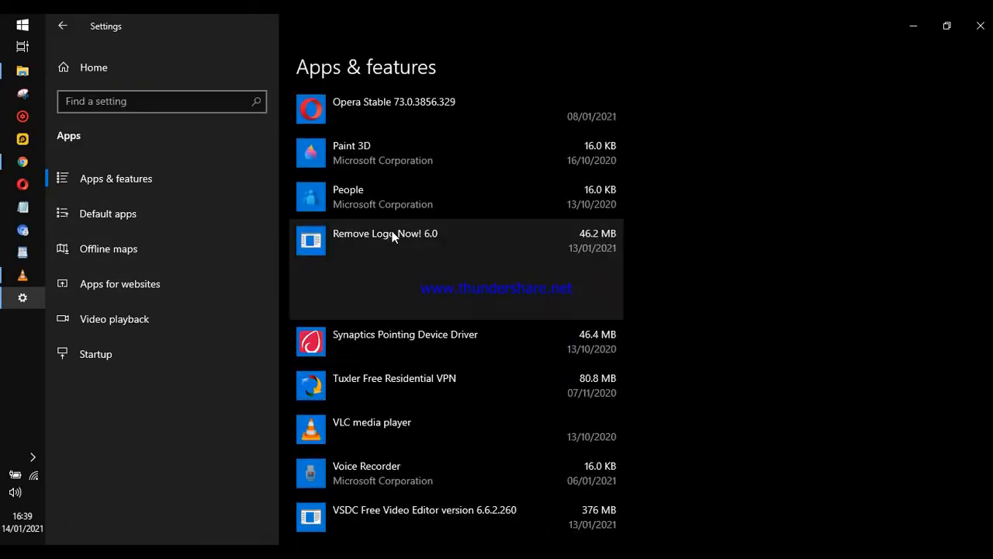
left_click(580, 303)
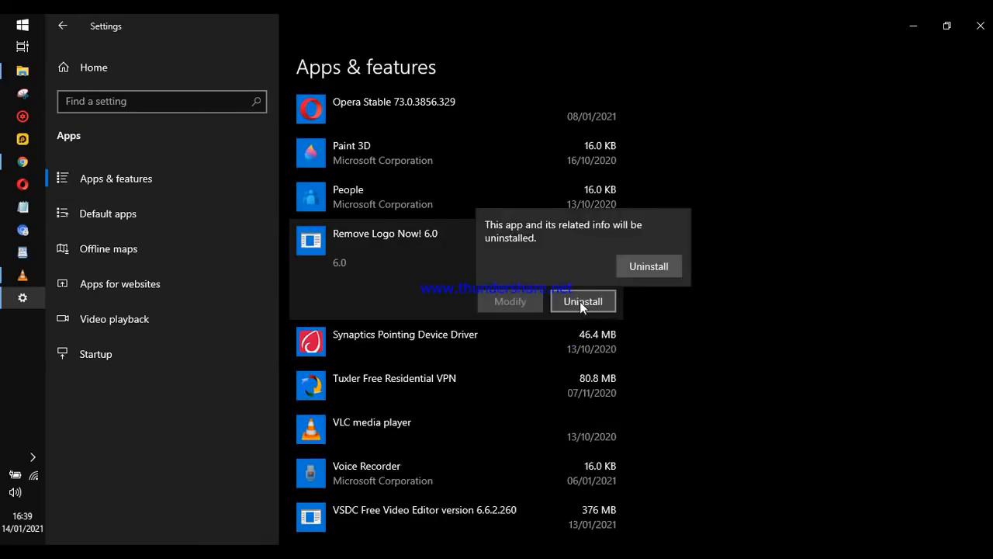
left_click(660, 266)
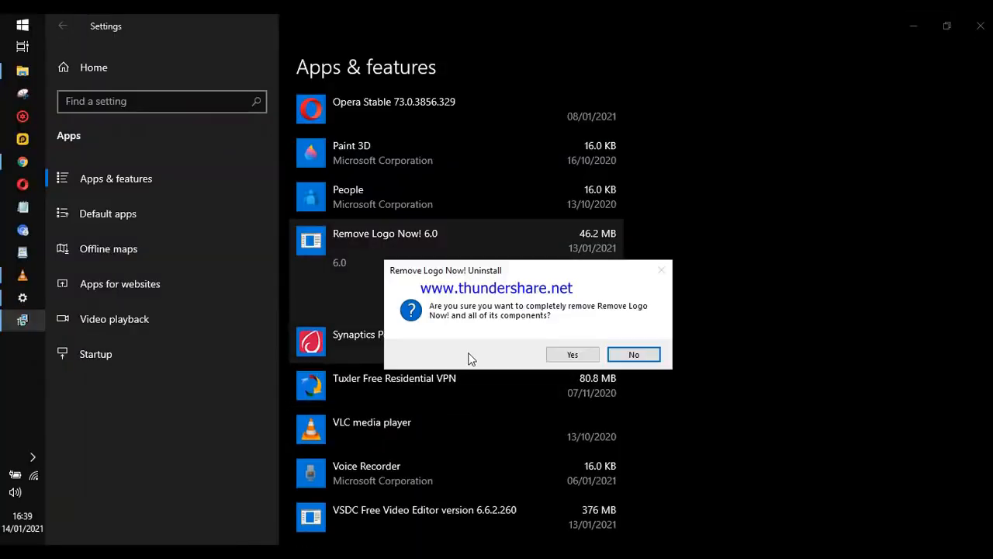
left_click(563, 357)
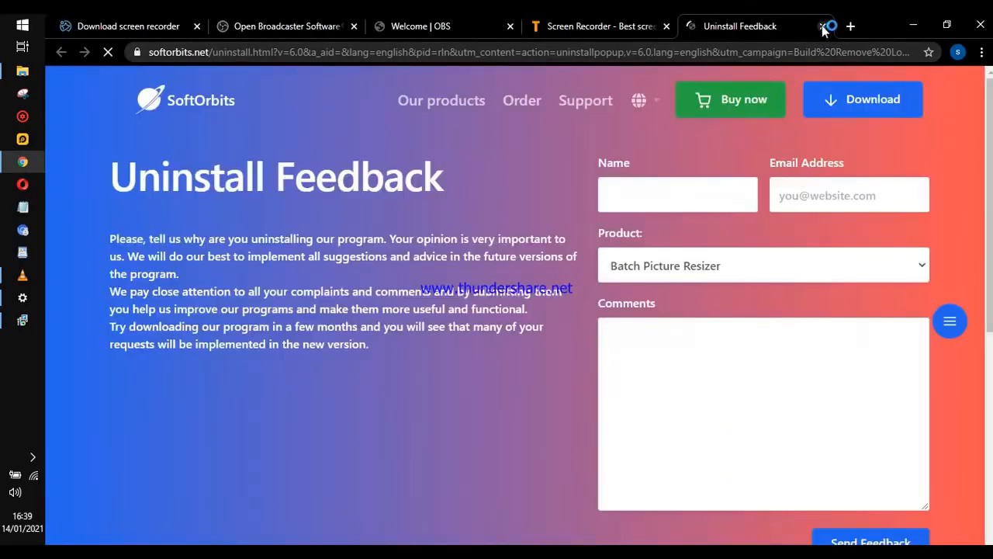
left_click(823, 25)
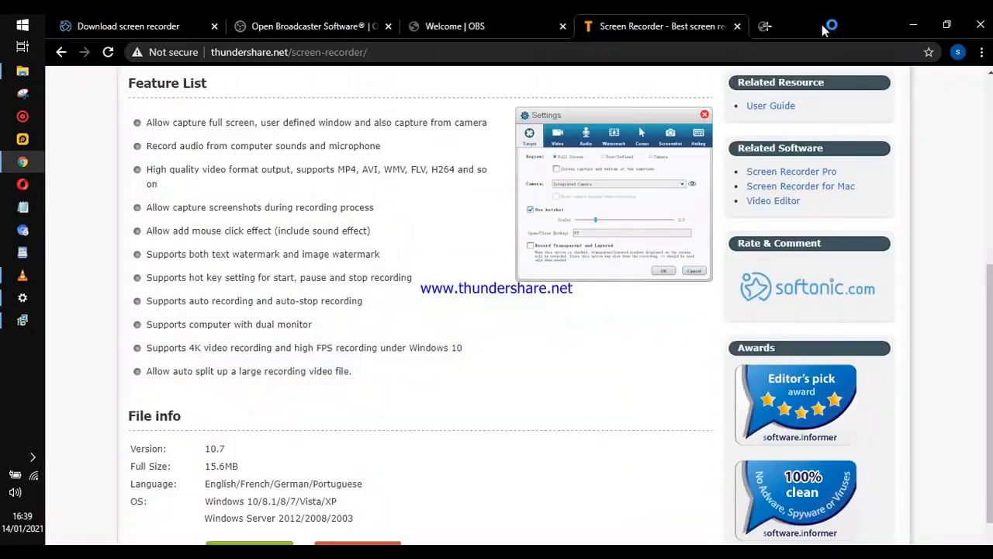
left_click(901, 26)
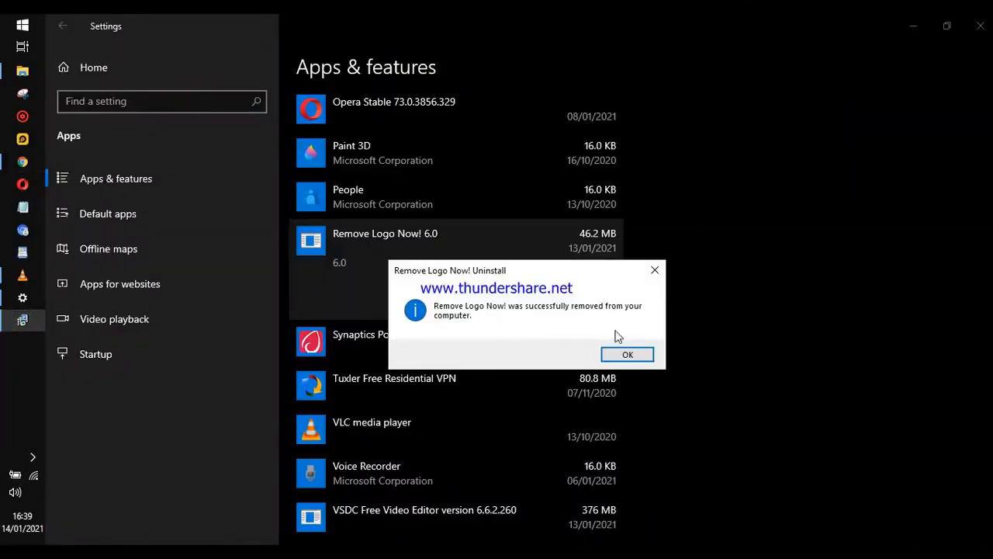
left_click(628, 355)
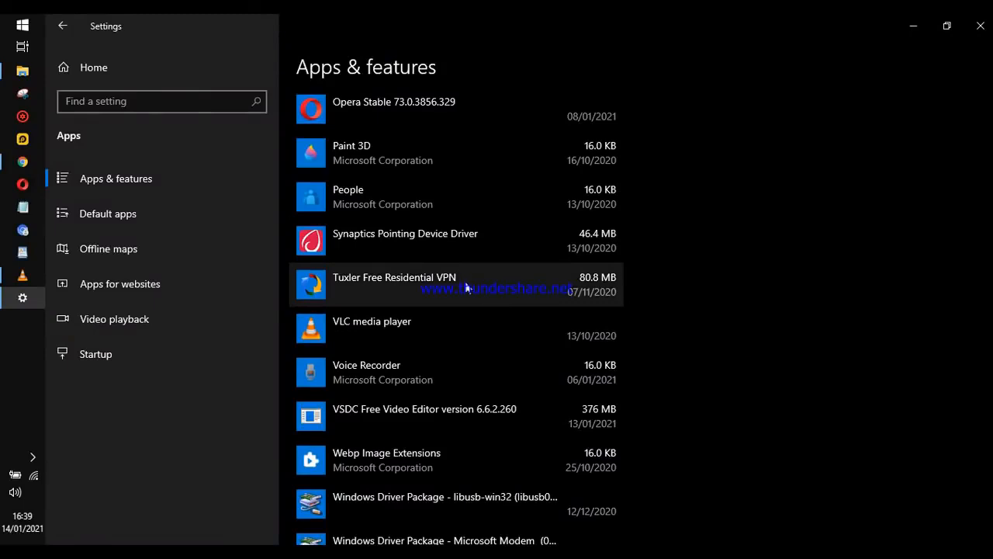
Uninstall VSDC Free Video Editor including all its unused shared files, and close Settings
scroll(435, 349, "down", 3)
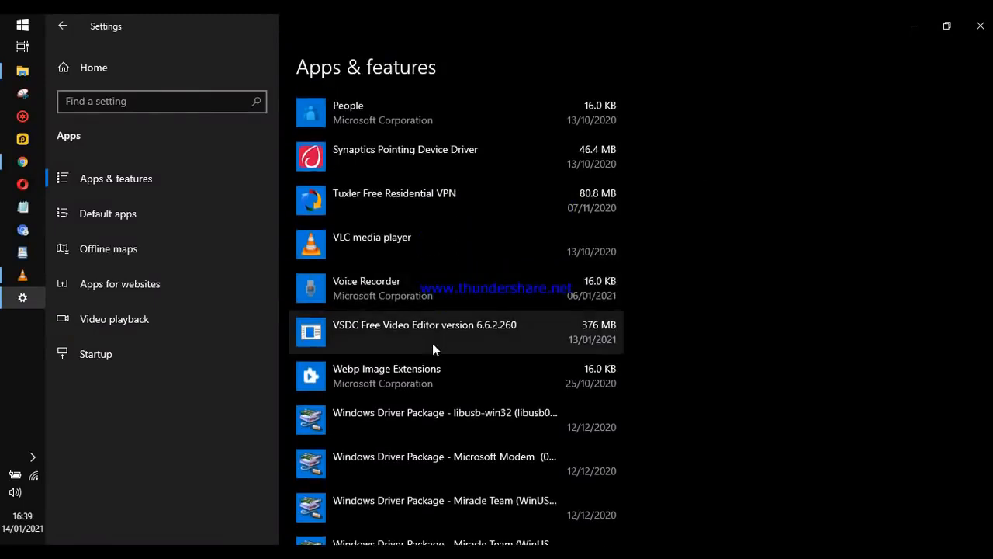
scroll(427, 336, "down", 1)
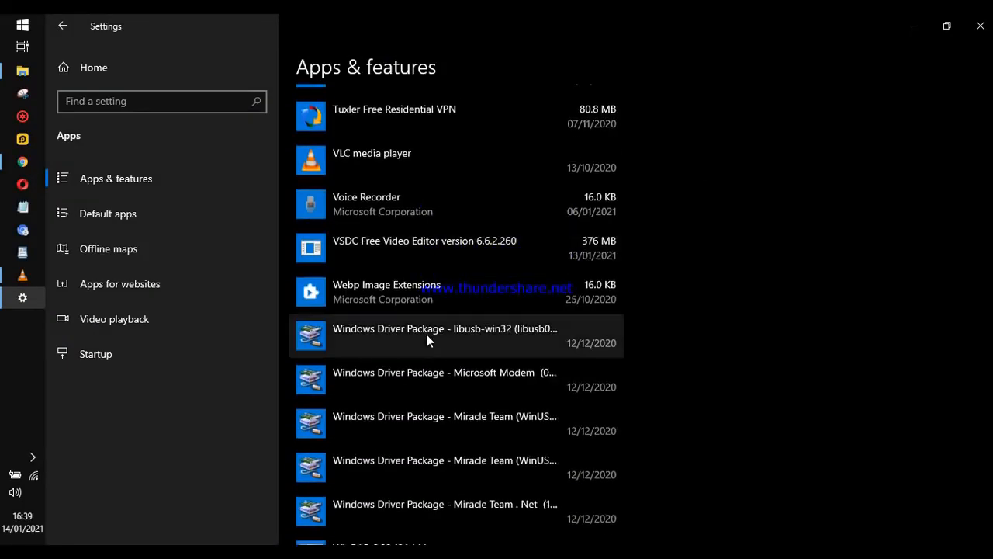
left_click(438, 242)
left_click(582, 311)
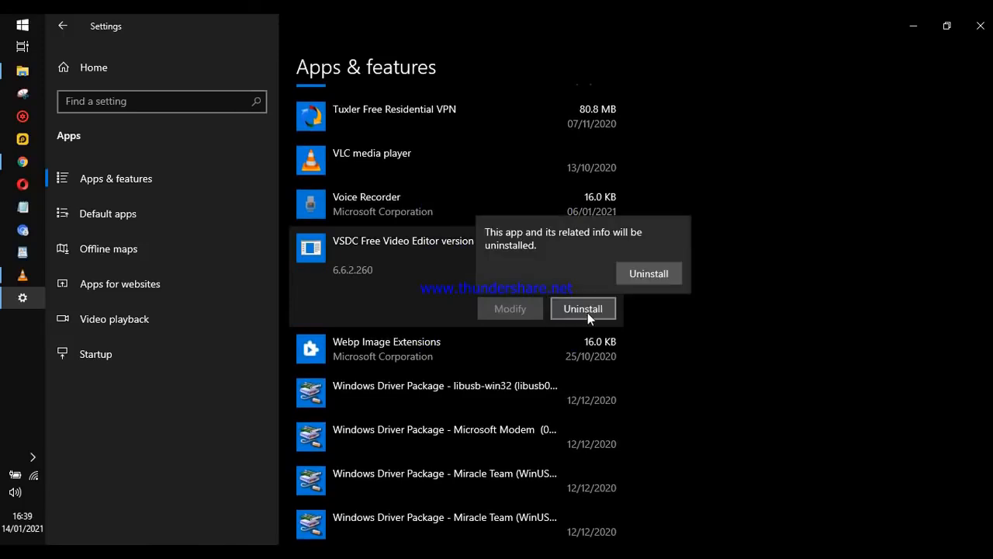
left_click(656, 272)
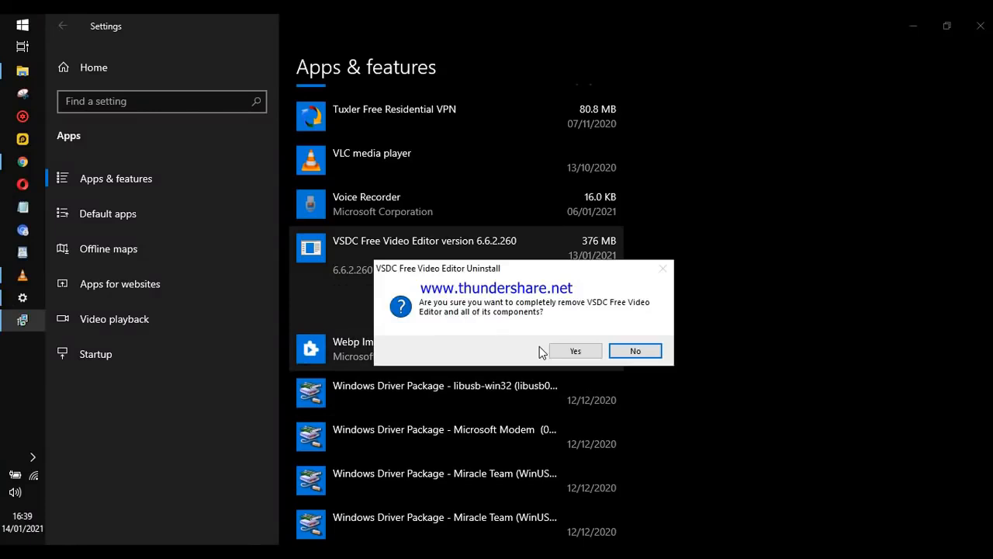
left_click(573, 351)
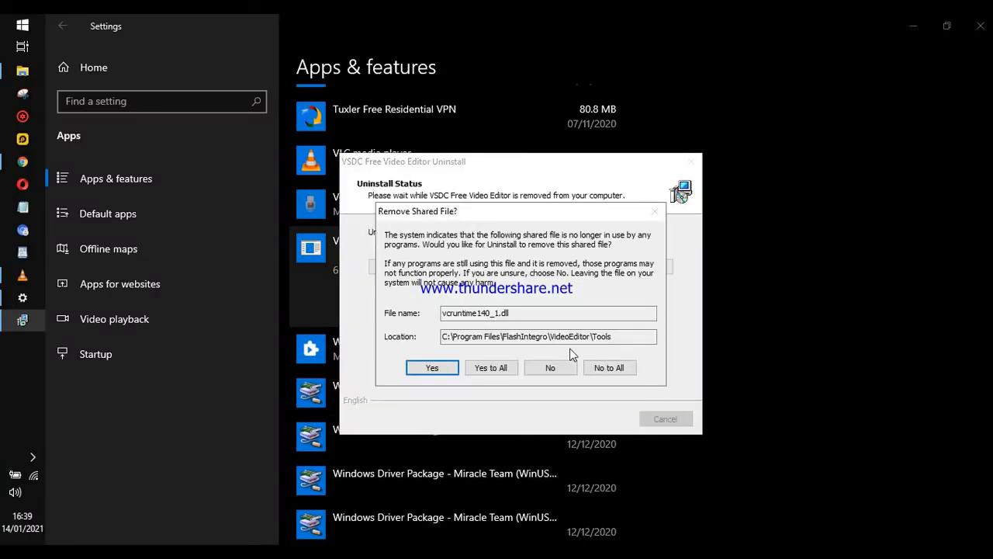
left_click(492, 372)
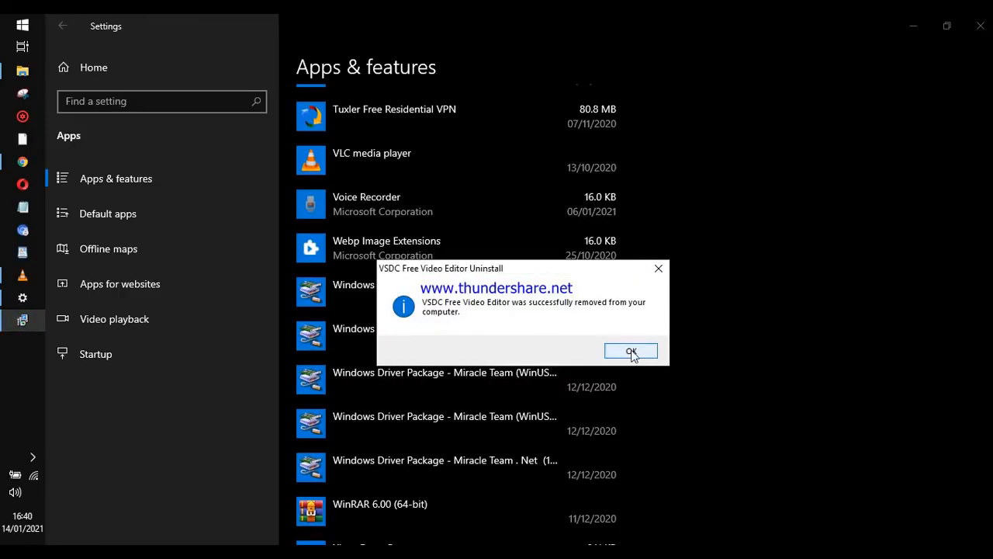
left_click(630, 351)
scroll(509, 371, "up", 1)
scroll(509, 371, "up", 8)
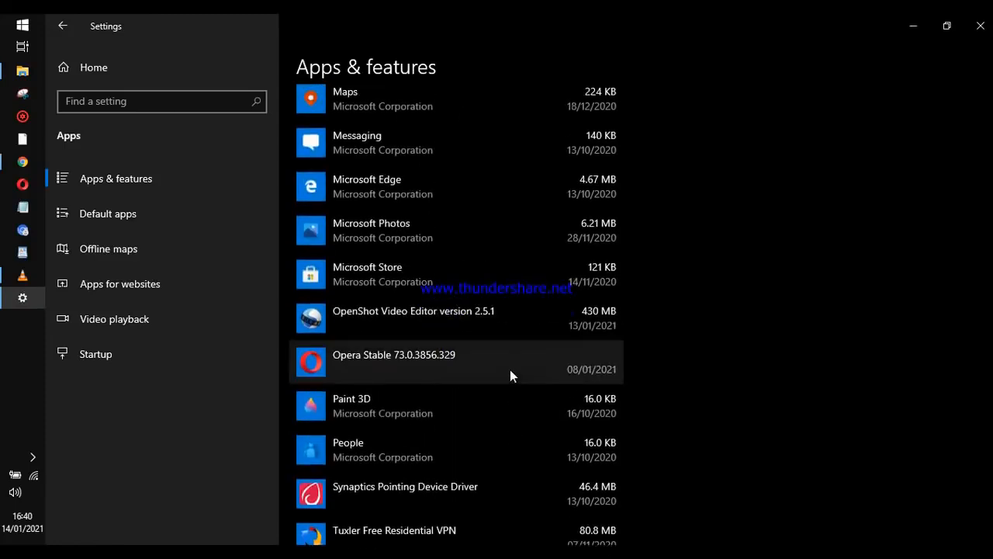
left_click(979, 26)
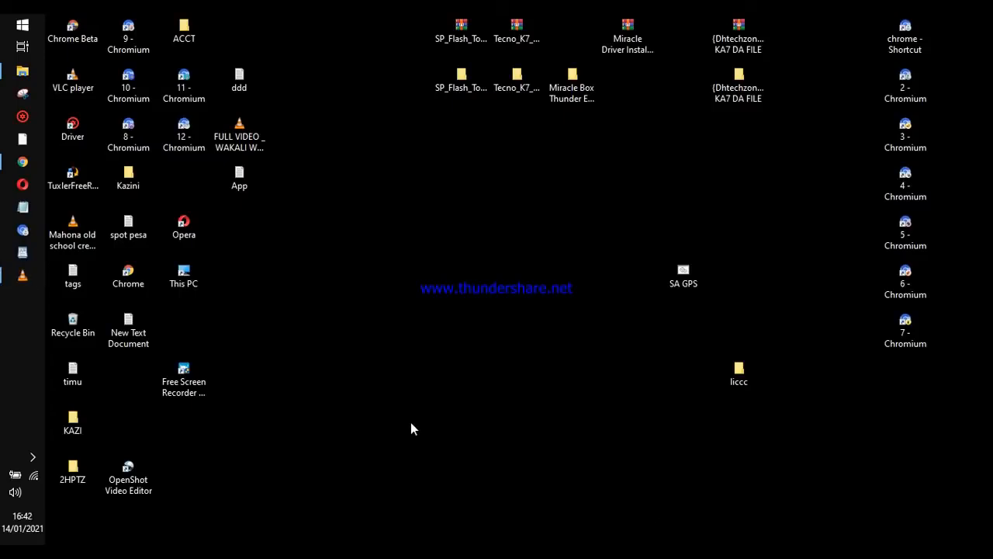
Open Disk Cleanup for drive C: and rescan the drive with system files included
key("super")
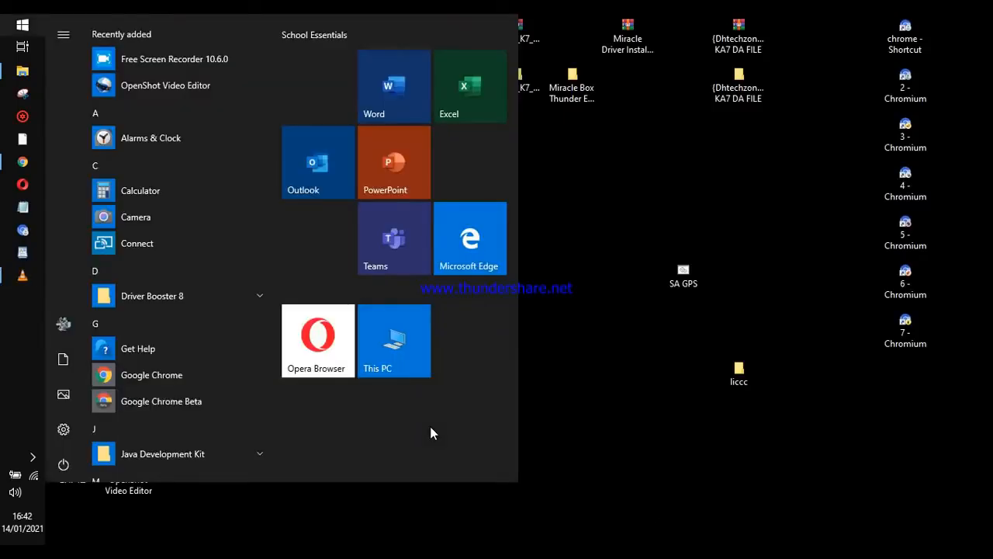
type("d")
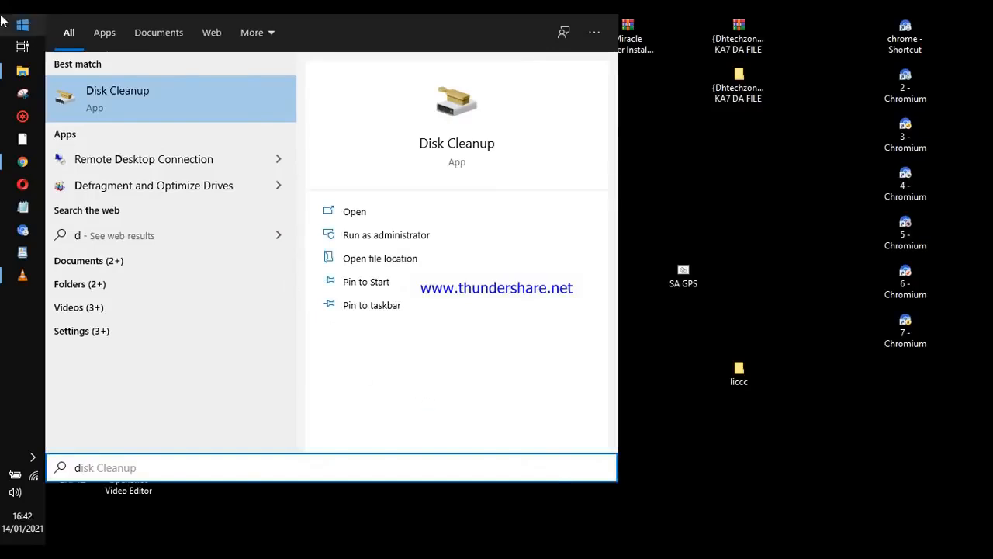
left_click(134, 93)
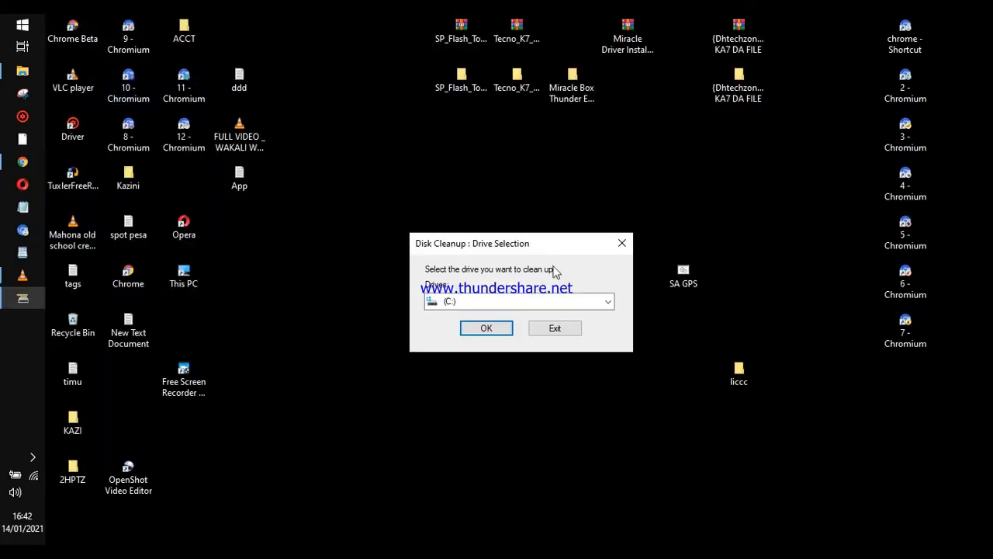
left_click(486, 328)
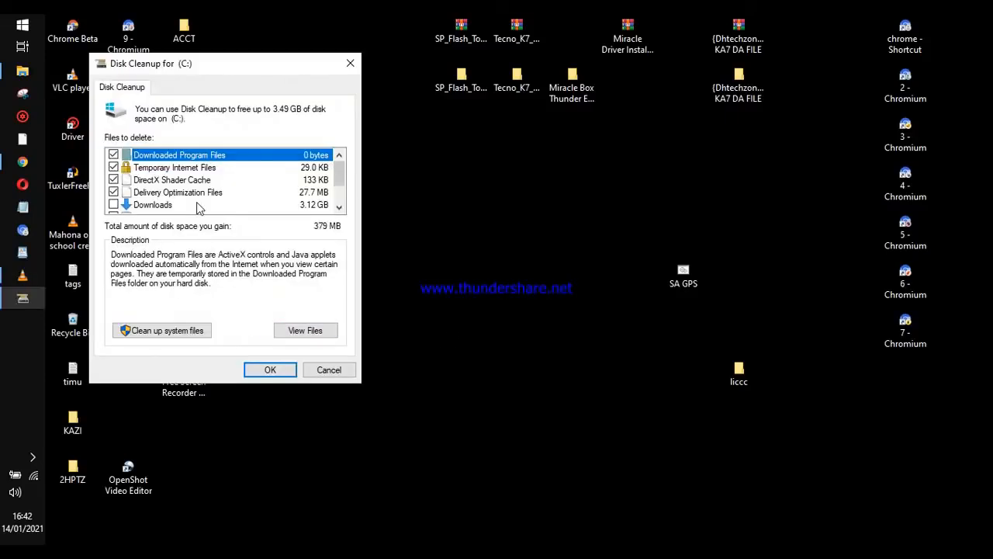
scroll(197, 208, "down", 1)
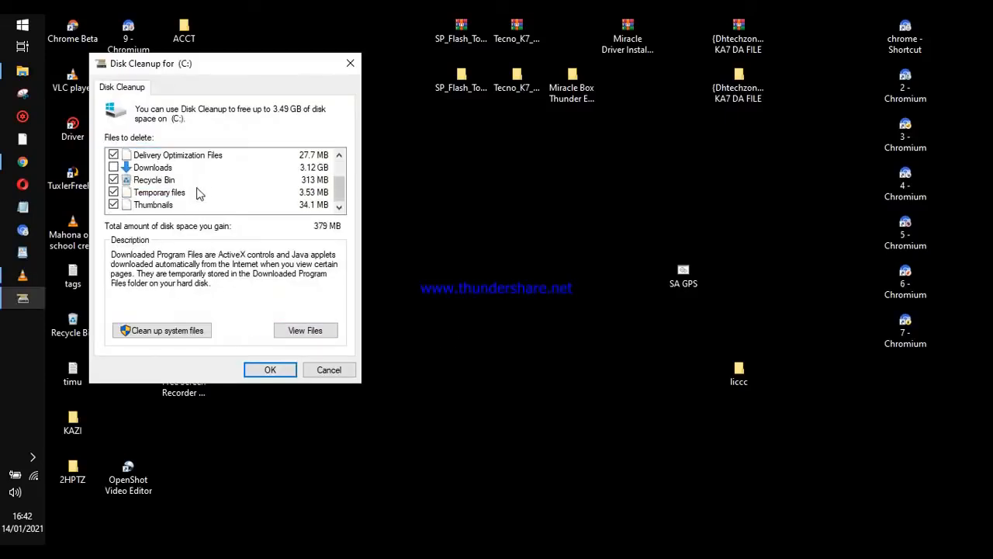
left_click(161, 333)
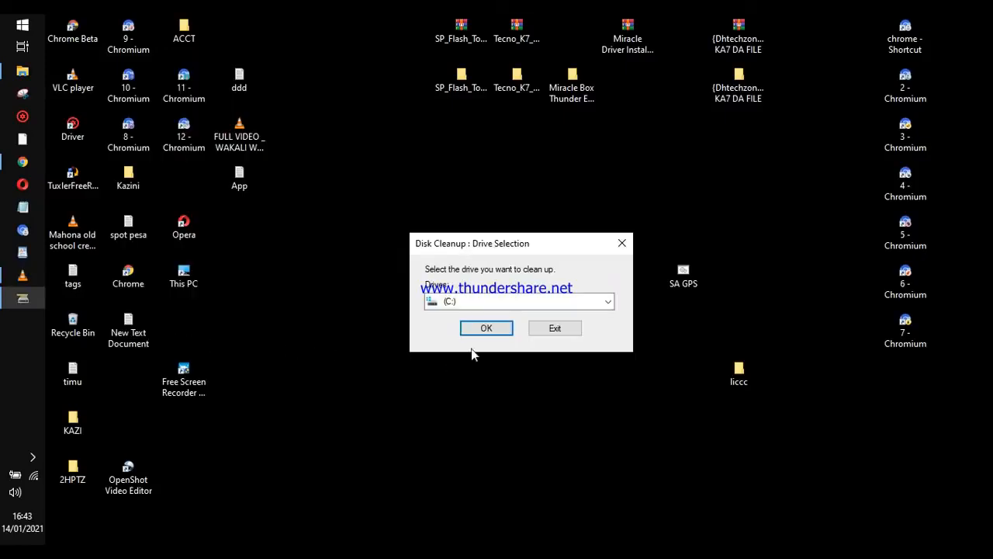
left_click(482, 329)
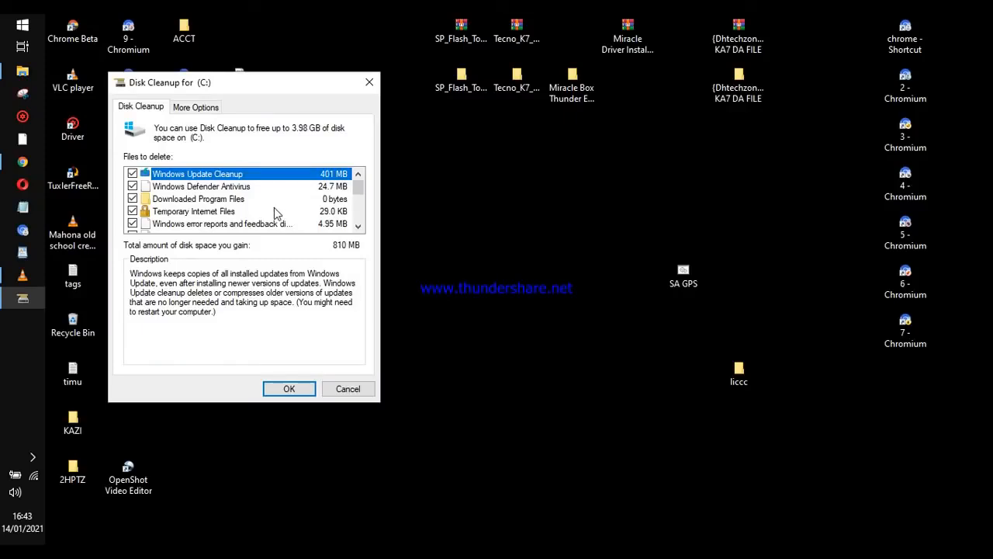
Add the temporary Windows installation files to the selection, leave Downloads excluded, and permanently delete the selected files from drive C:
scroll(235, 223, "down", 1)
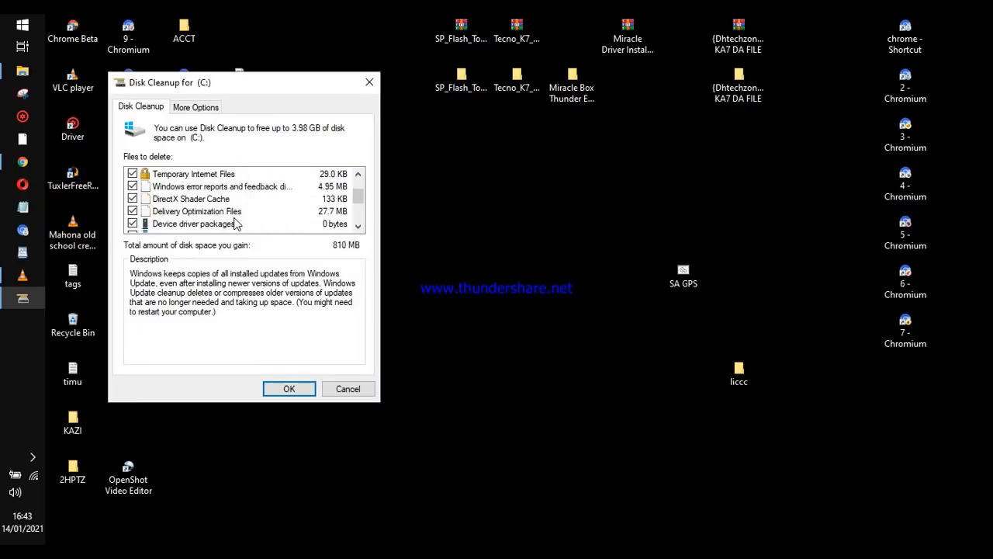
scroll(235, 224, "down", 1)
scroll(221, 224, "down", 1)
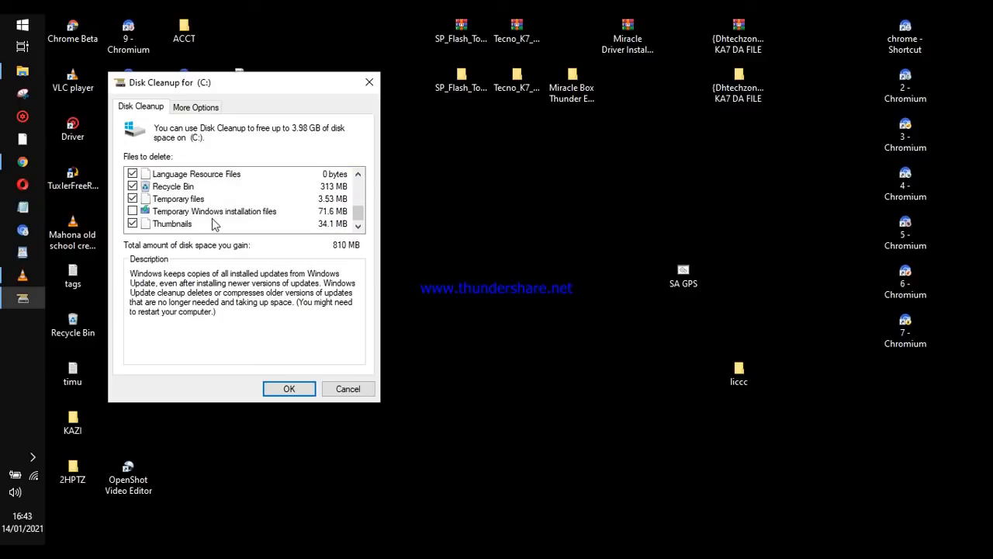
left_click(132, 211)
scroll(156, 210, "up", 2)
scroll(155, 204, "down", 1)
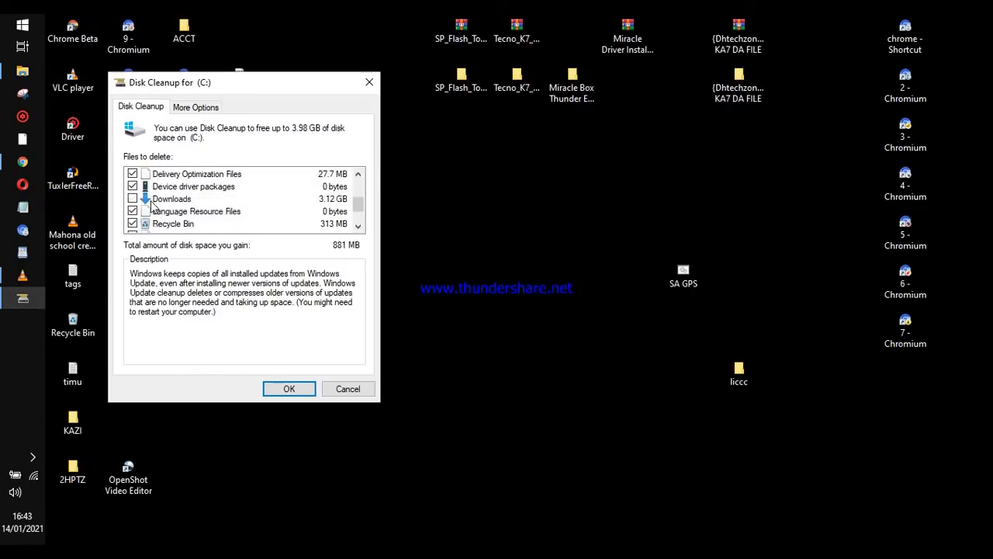
scroll(159, 204, "up", 2)
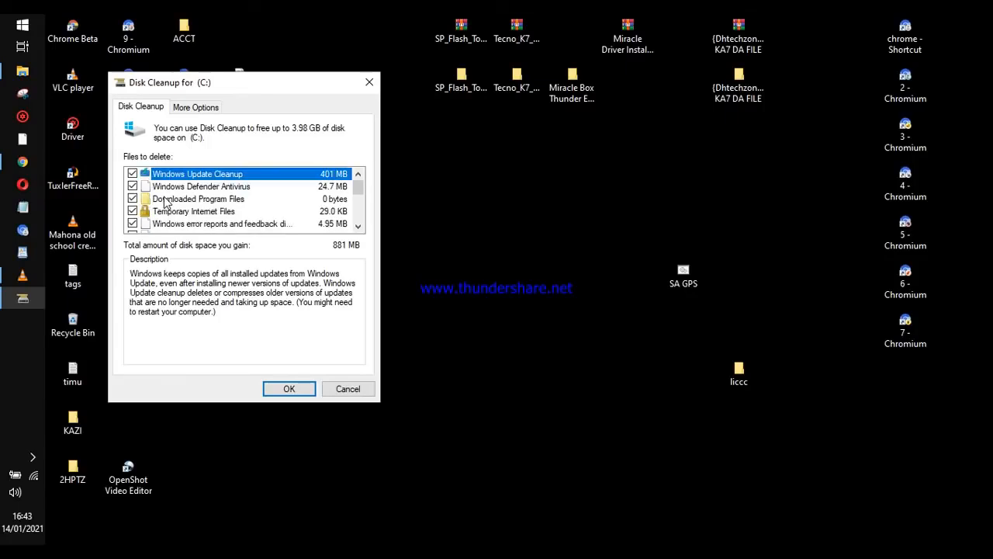
scroll(180, 199, "down", 3)
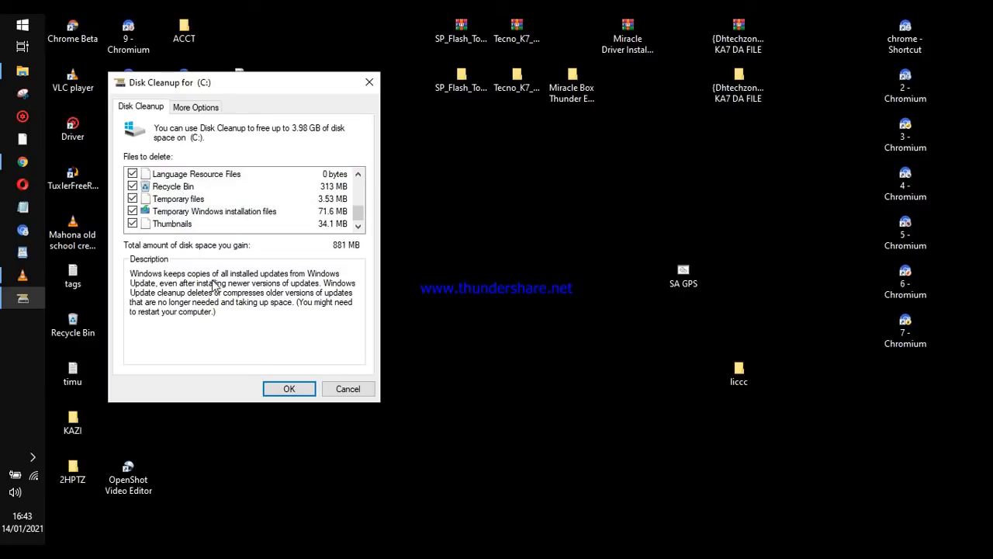
left_click(290, 390)
left_click(530, 311)
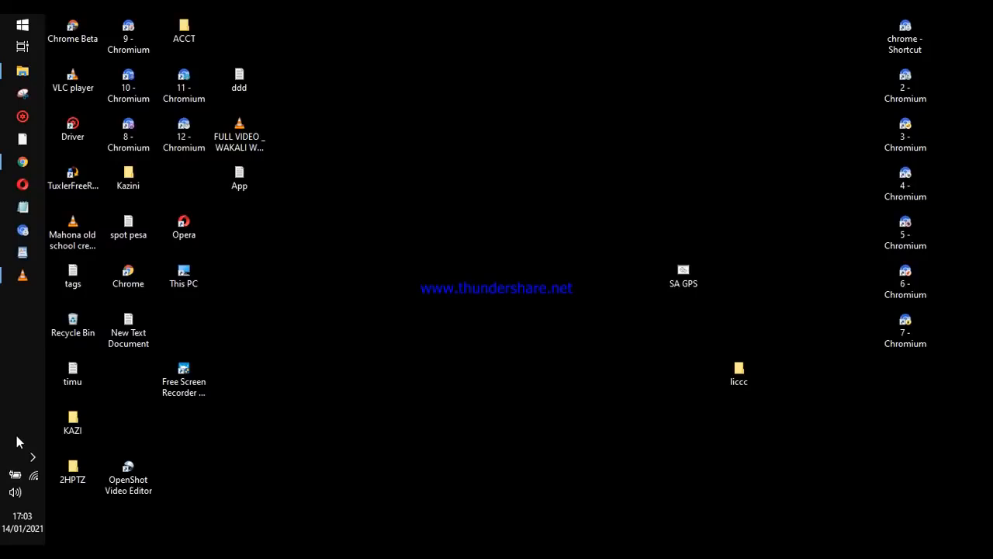
Open the Delivery Optimization settings under Update & Security and switch Allow downloads from other PCs on, then back off
key("super")
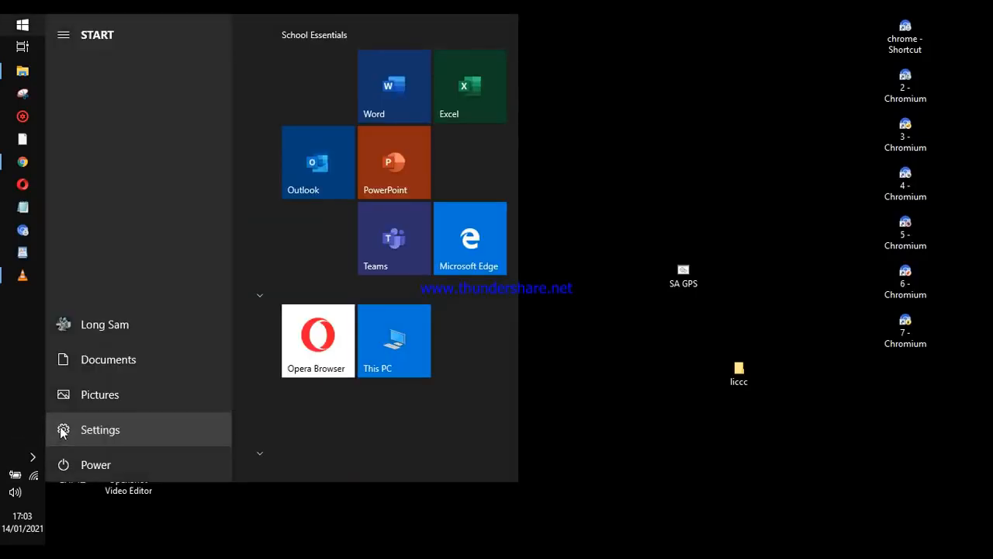
left_click(62, 432)
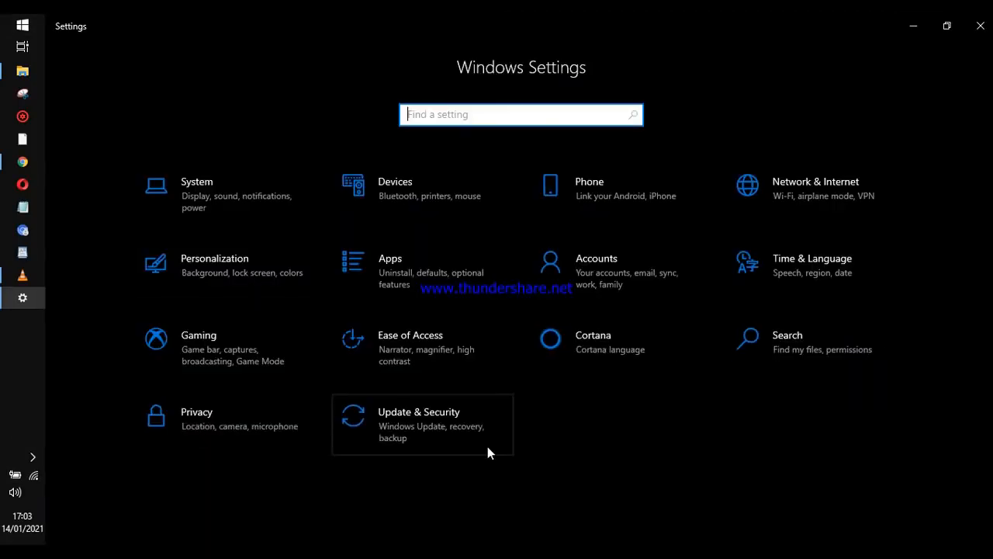
left_click(409, 419)
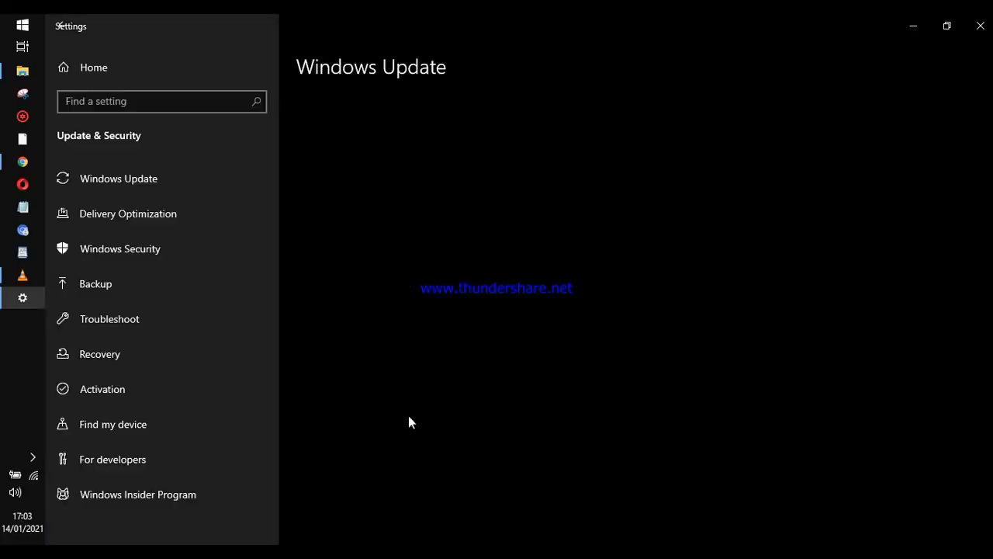
left_click(159, 213)
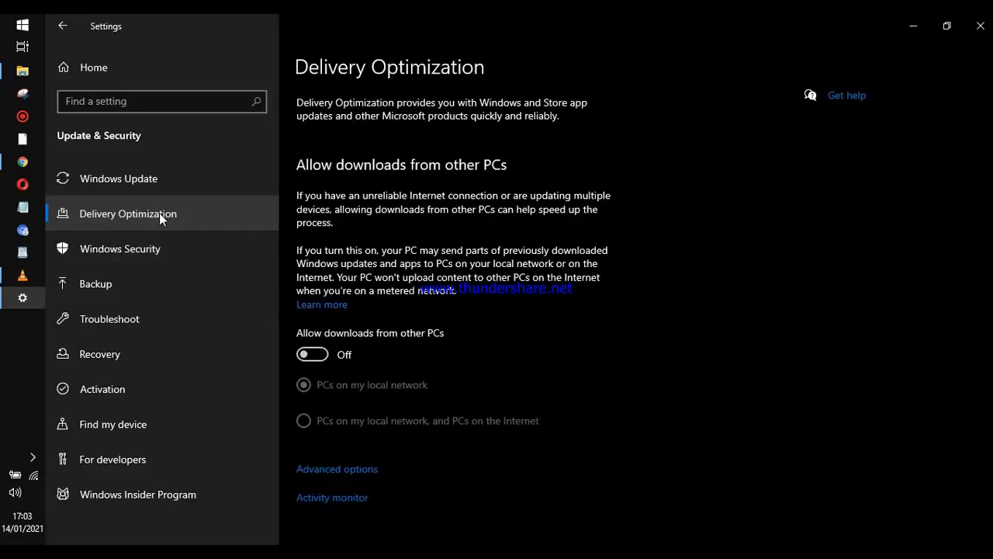
left_click(310, 357)
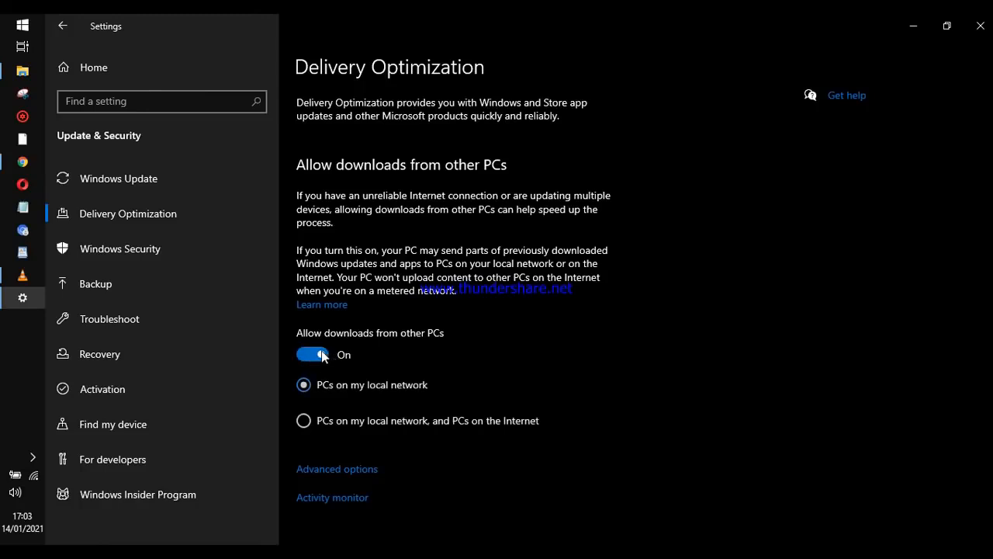
left_click(323, 356)
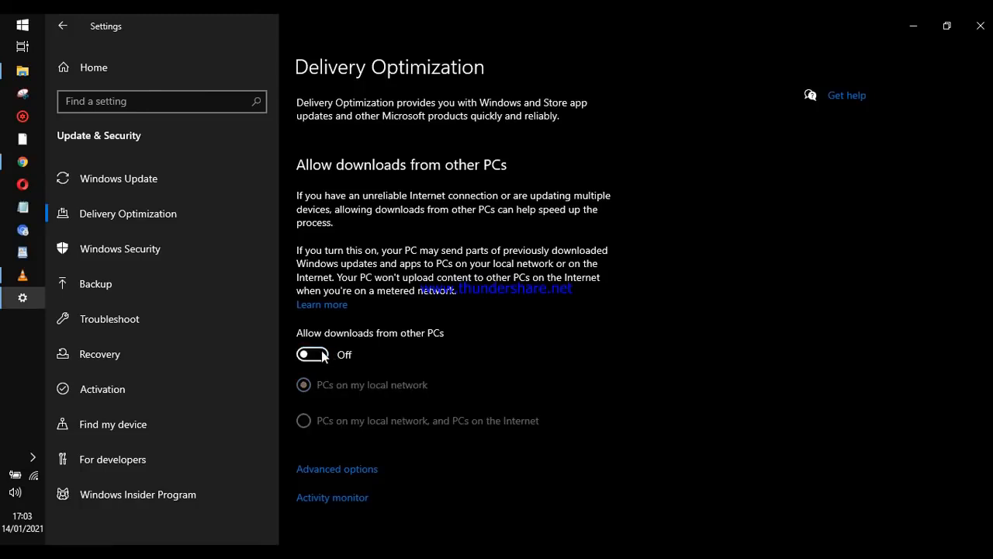
In Delivery Optimization's advanced options, limit upload bandwidth to 5% and the monthly upload to 5 GB, and close Settings
left_click(337, 468)
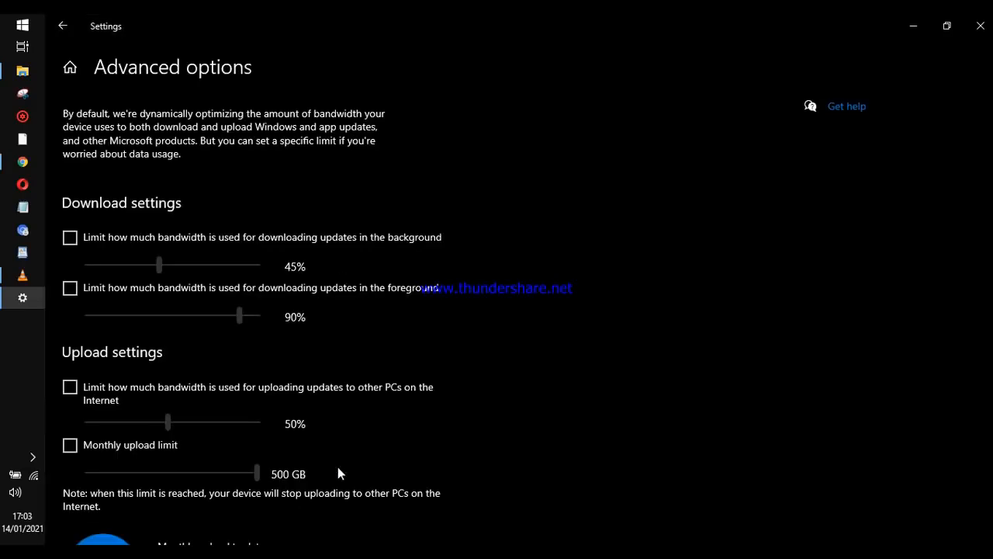
scroll(312, 423, "down", 2)
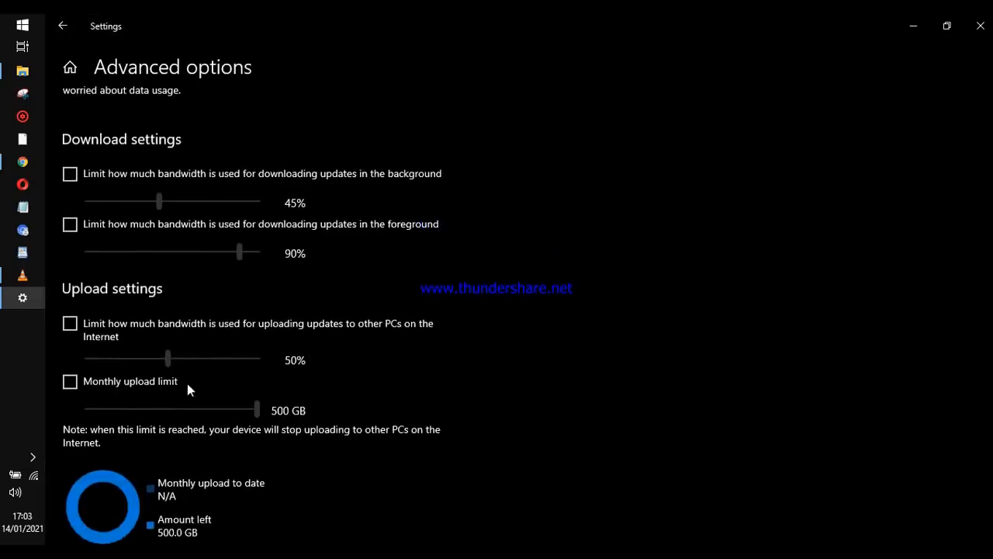
left_click(69, 324)
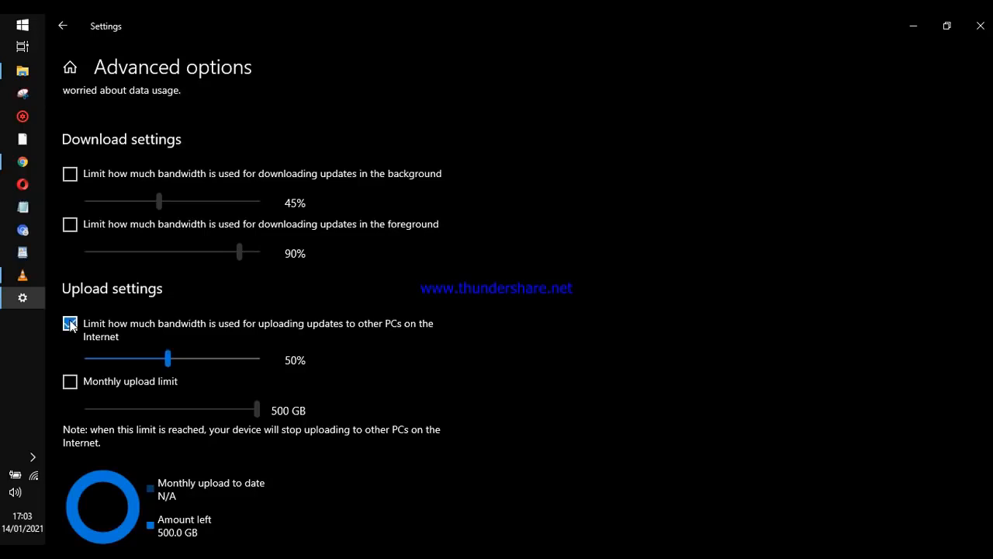
left_click_drag(169, 362, 72, 378)
left_click(70, 381)
left_click_drag(257, 410, 72, 419)
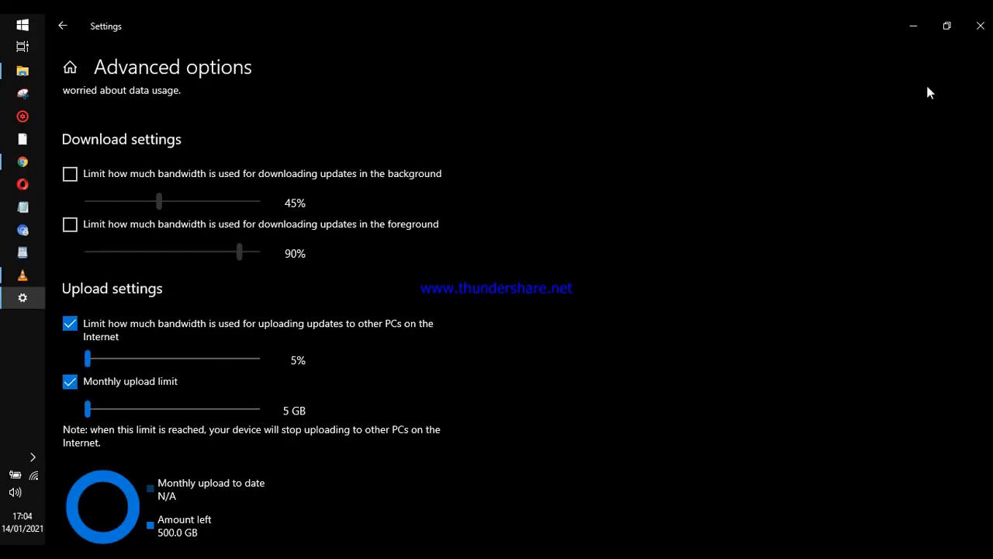
left_click(979, 26)
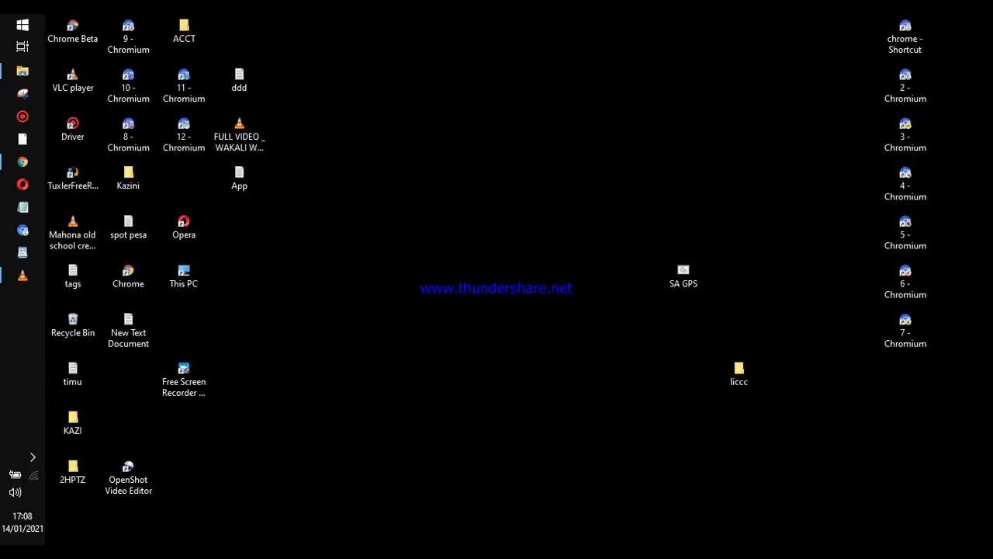
Search for gpedit, open the Local Group Policy Editor, maximize it and widen its policy tree
key("super")
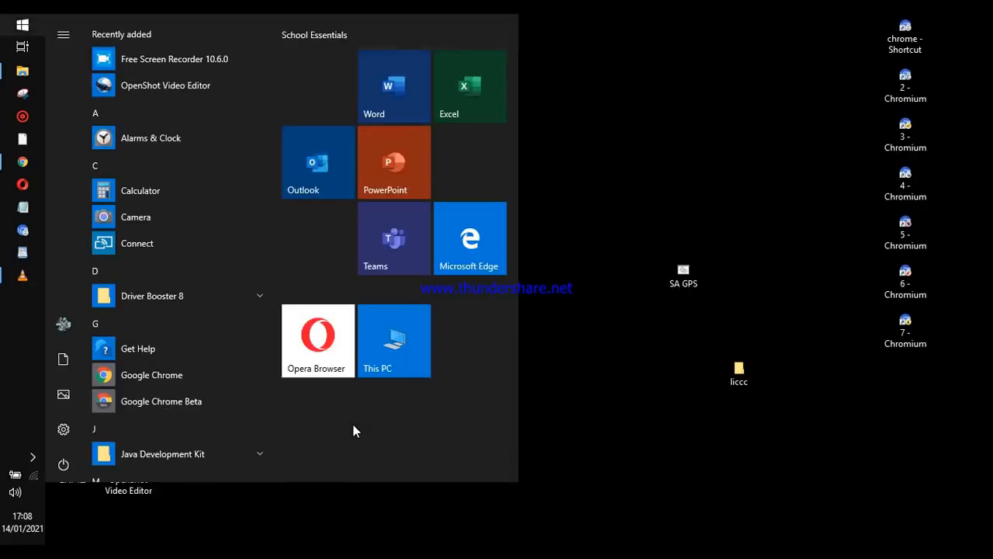
type("gp")
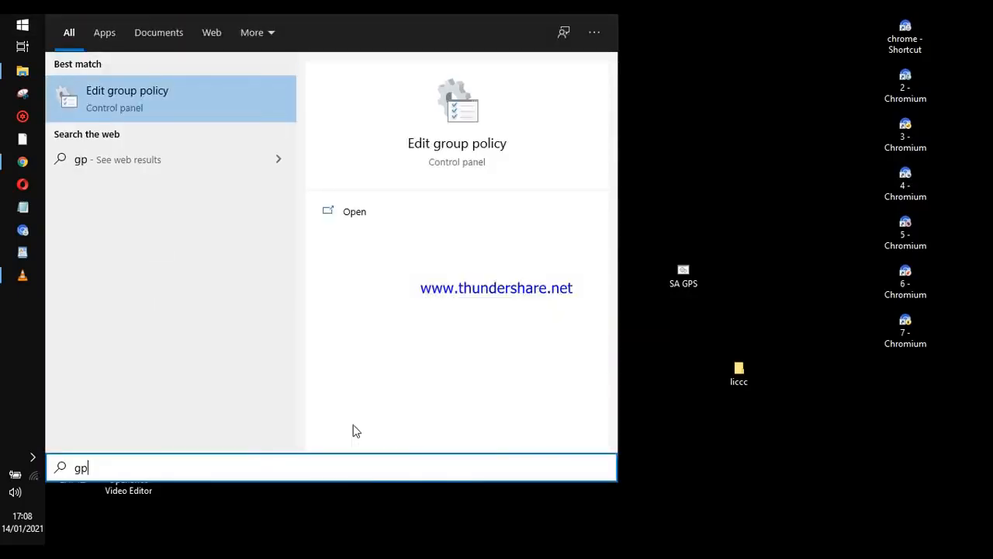
type("edit")
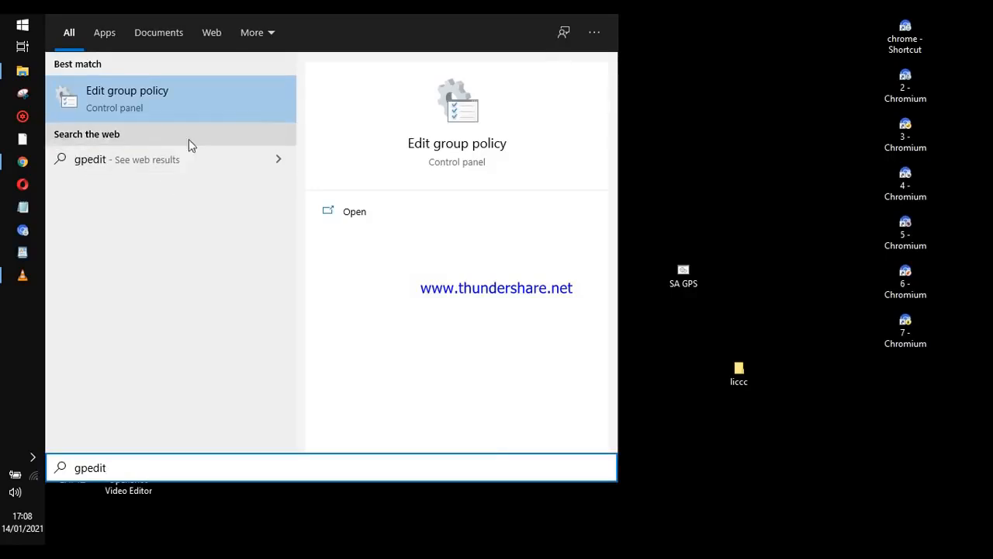
left_click(196, 97)
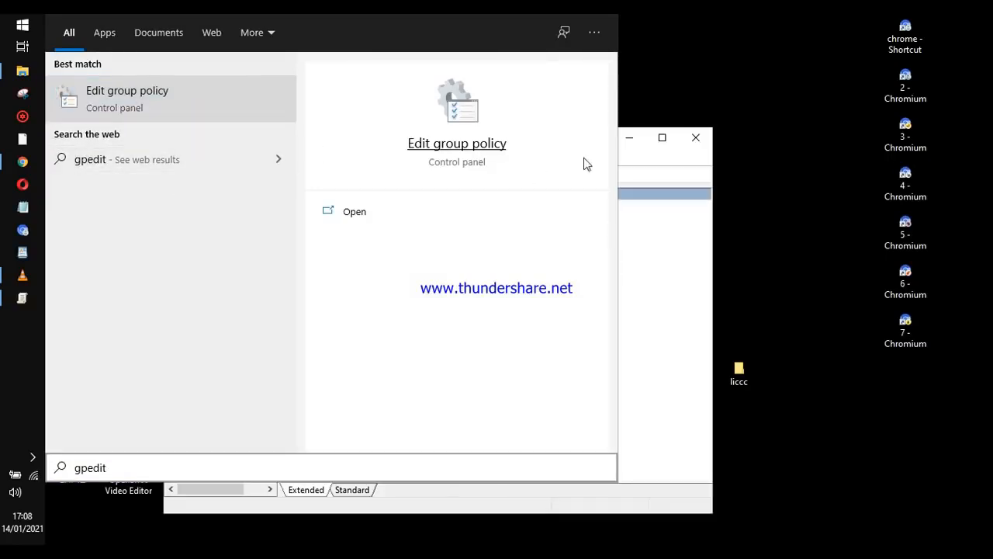
left_click(649, 88)
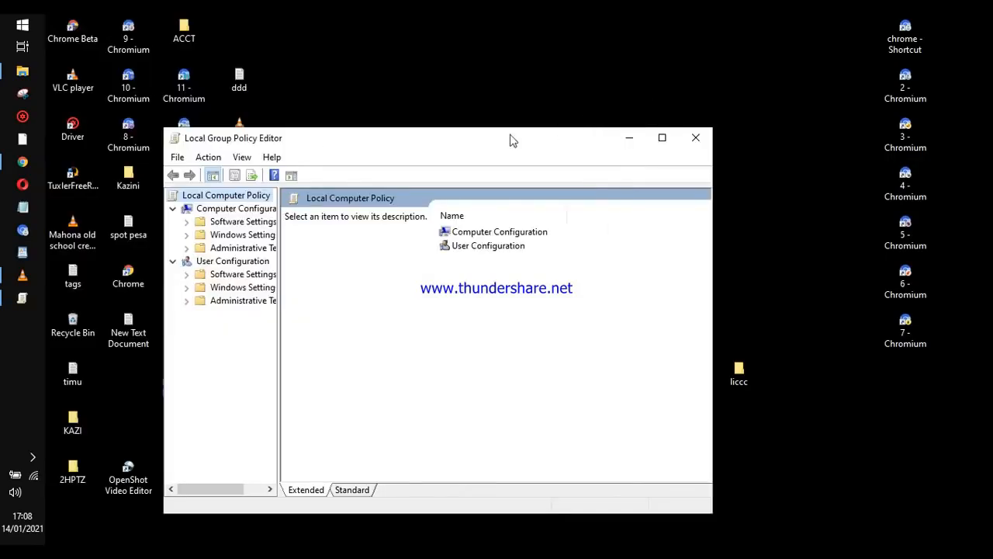
left_click_drag(509, 142, 600, 108)
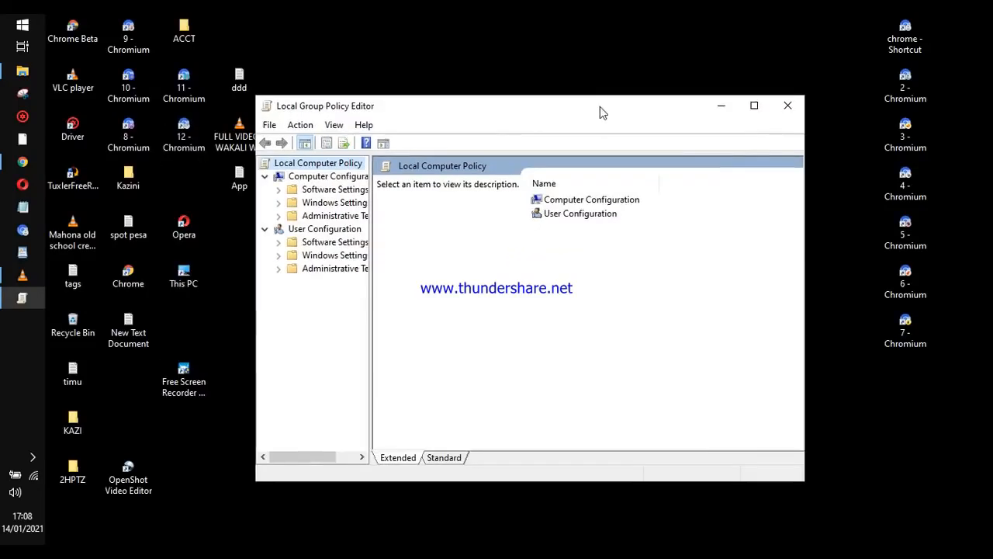
left_click(753, 105)
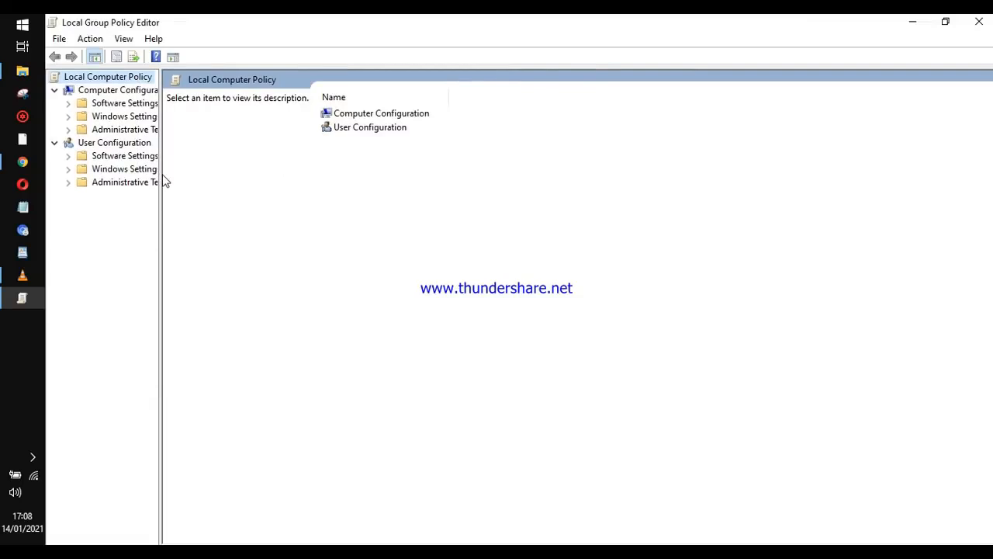
left_click_drag(331, 191, 348, 193)
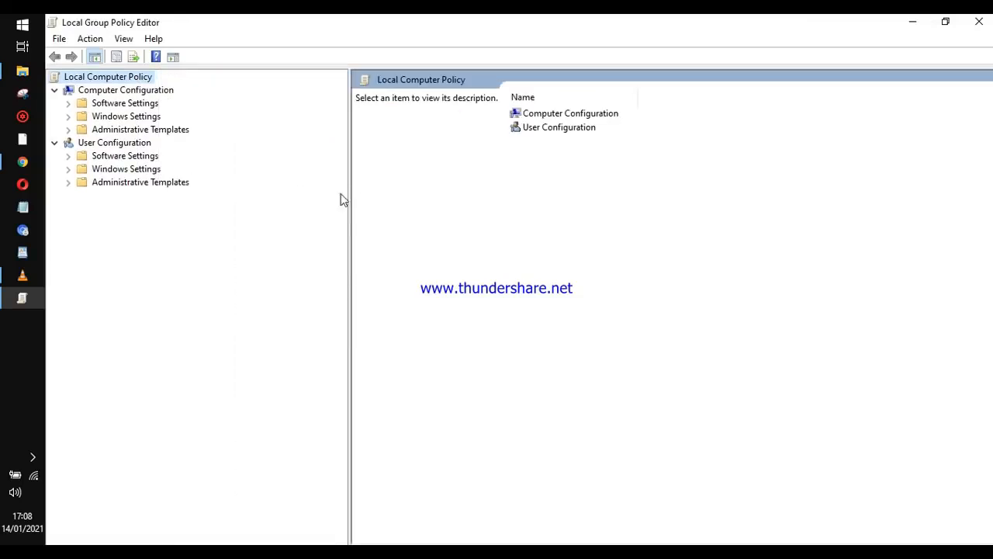
Show the Search policies in Computer Configuration's Administrative Templates, under Windows Components
left_click(68, 129)
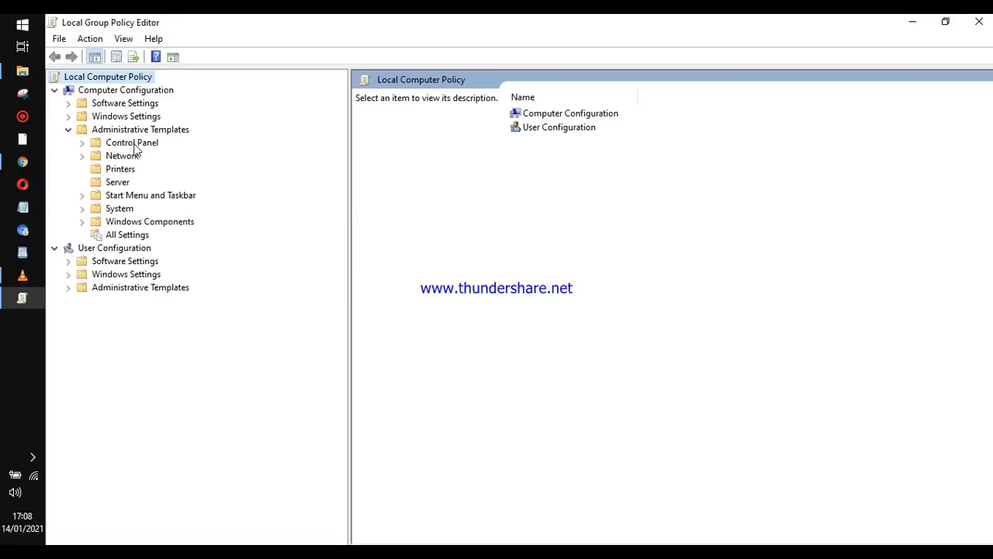
left_click(82, 222)
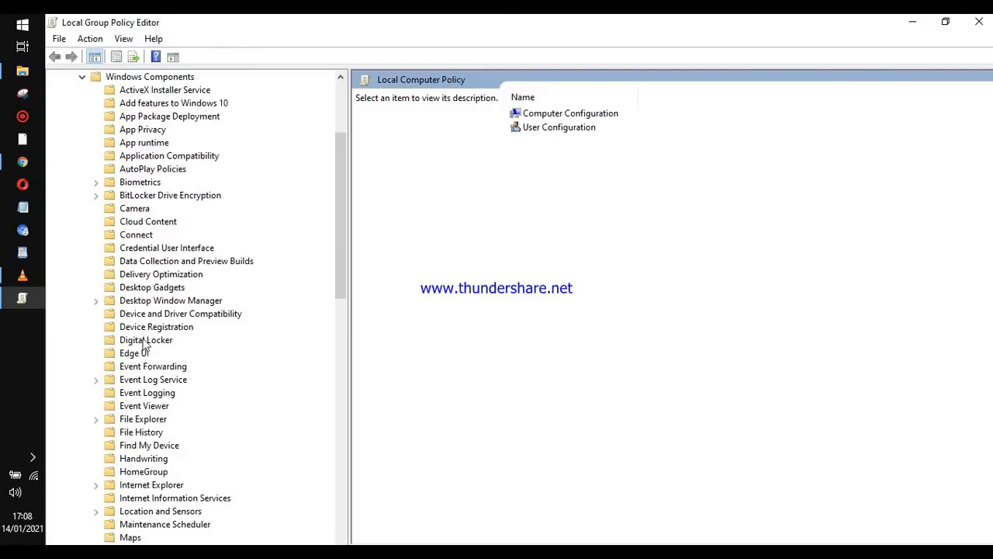
scroll(144, 344, "down", 9)
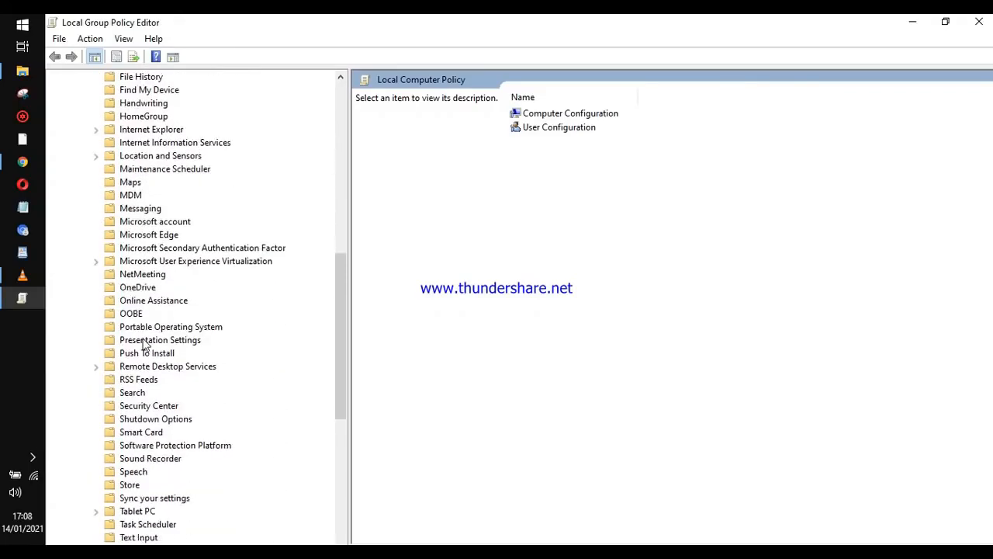
left_click(130, 394)
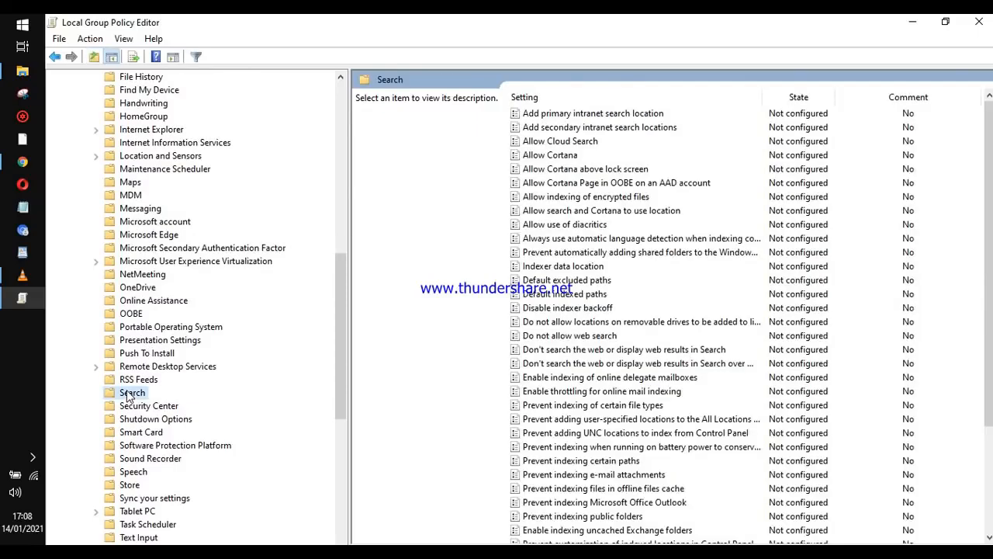
Set the Allow Cortana policy to Disabled, apply it and close the Local Group Policy Editor
double_click(540, 158)
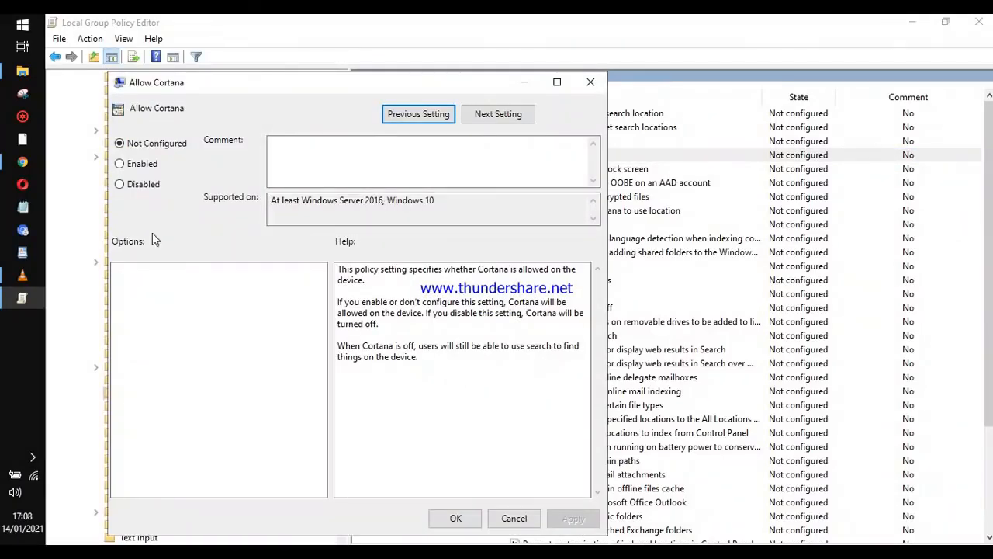
left_click(121, 185)
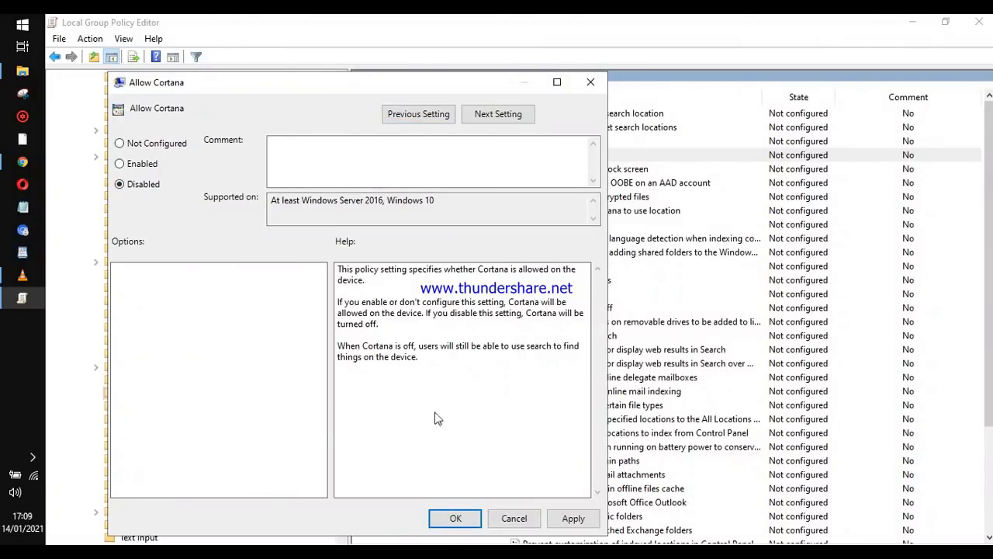
left_click(573, 518)
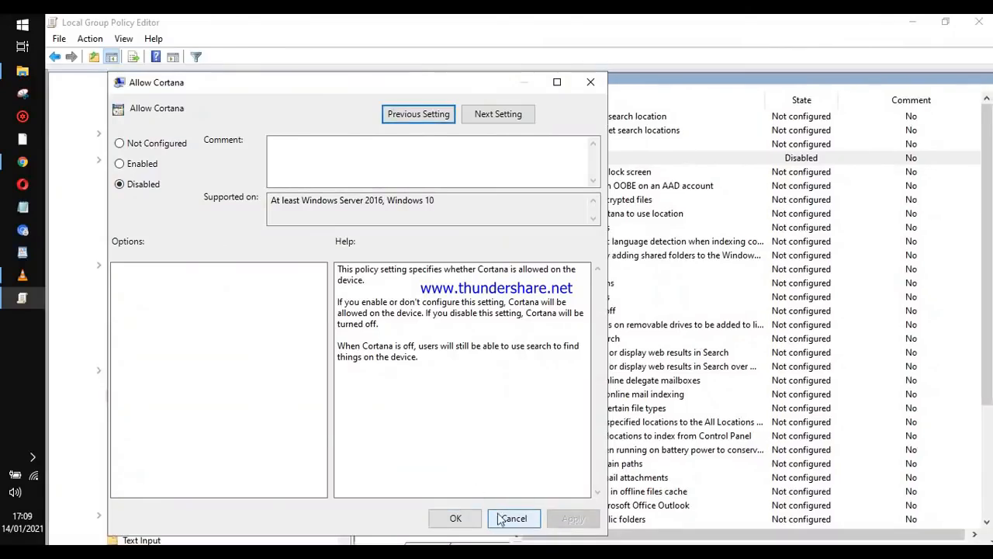
left_click(456, 518)
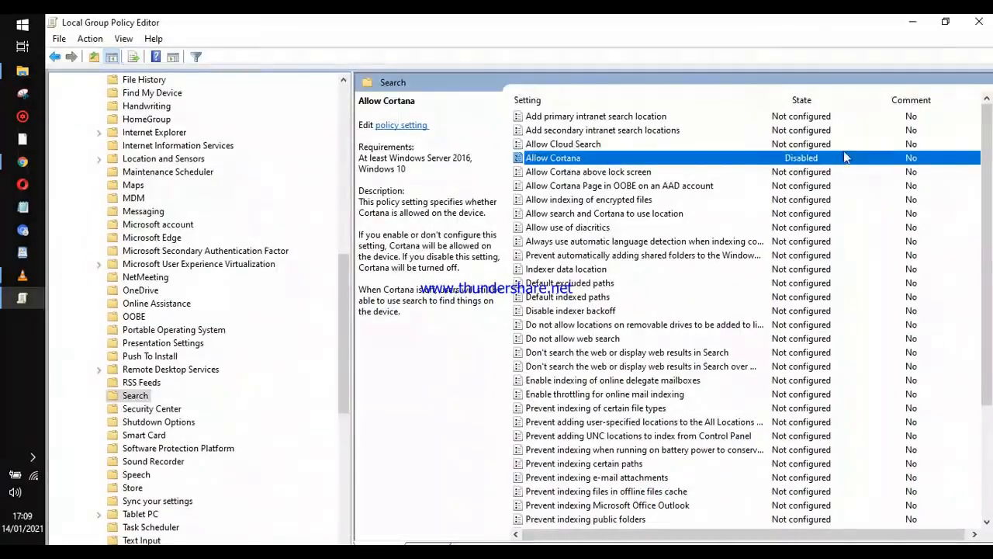
left_click(976, 26)
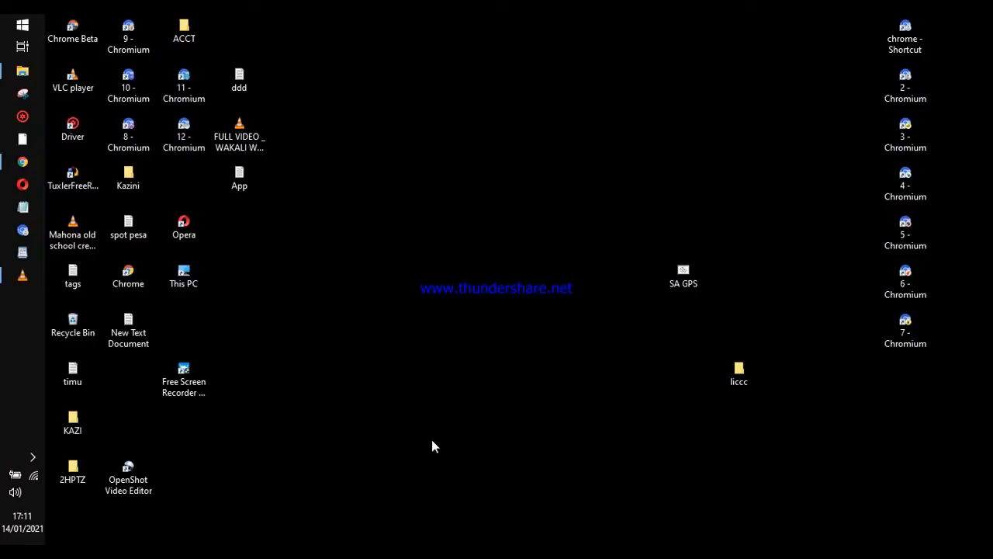
Open Defragment and Optimize Drives and start optimizing drive C:
key("super")
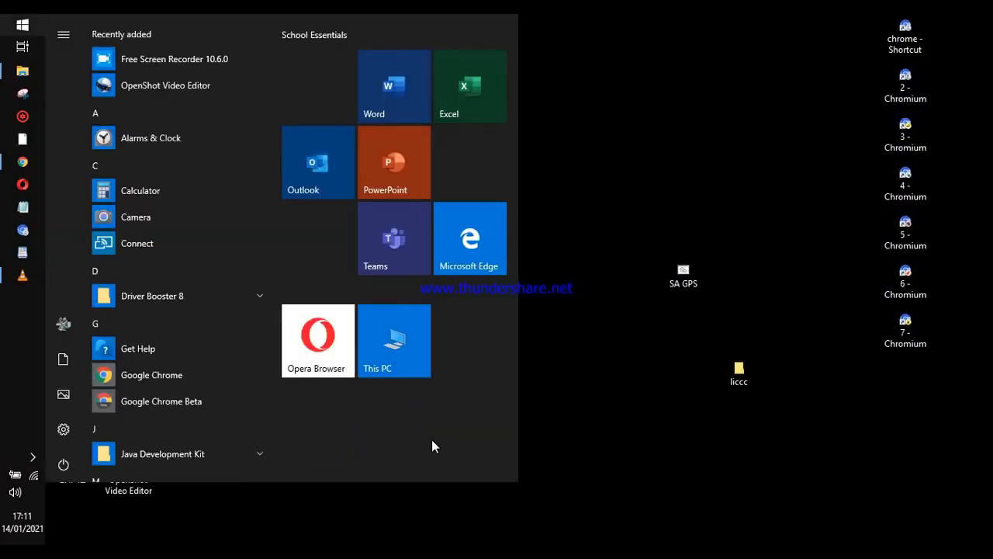
type("op")
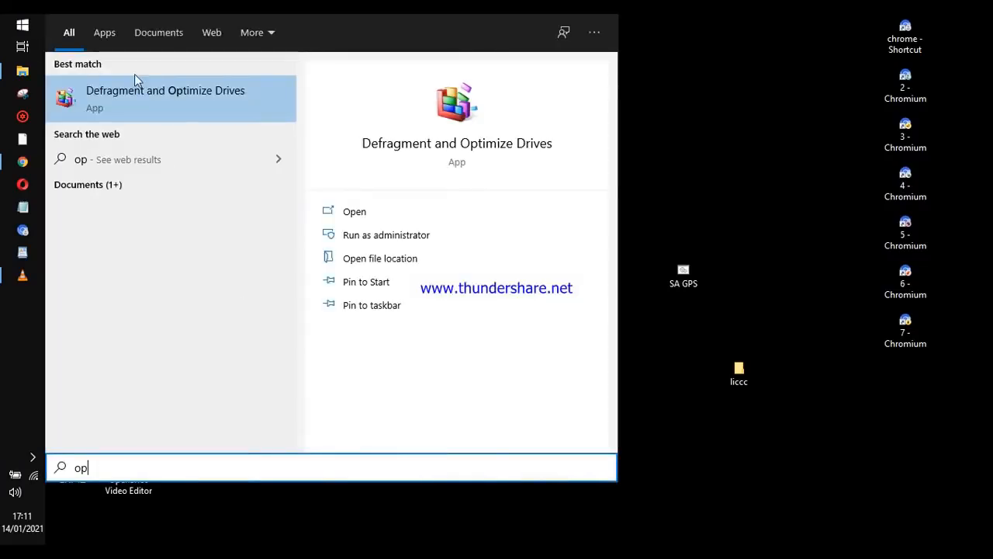
left_click(170, 97)
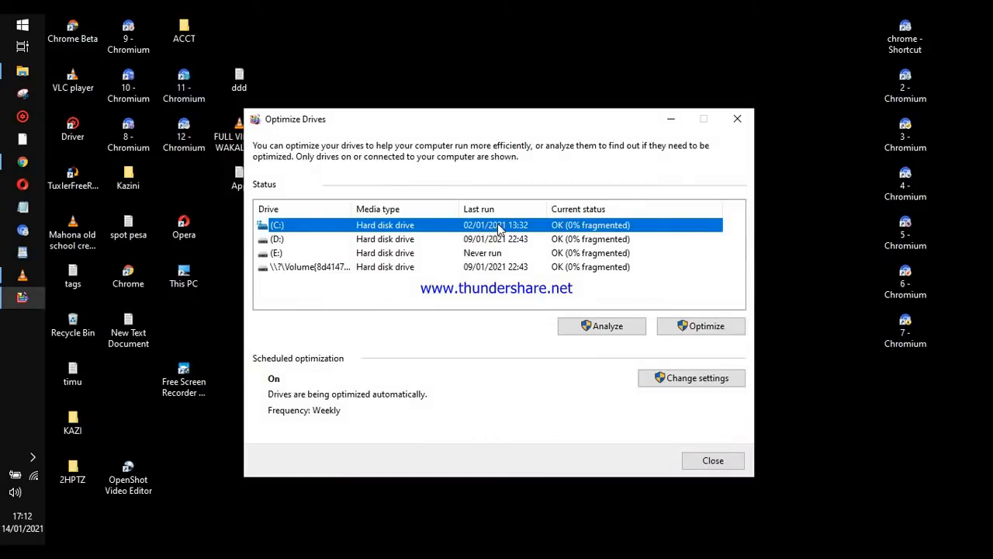
left_click(691, 330)
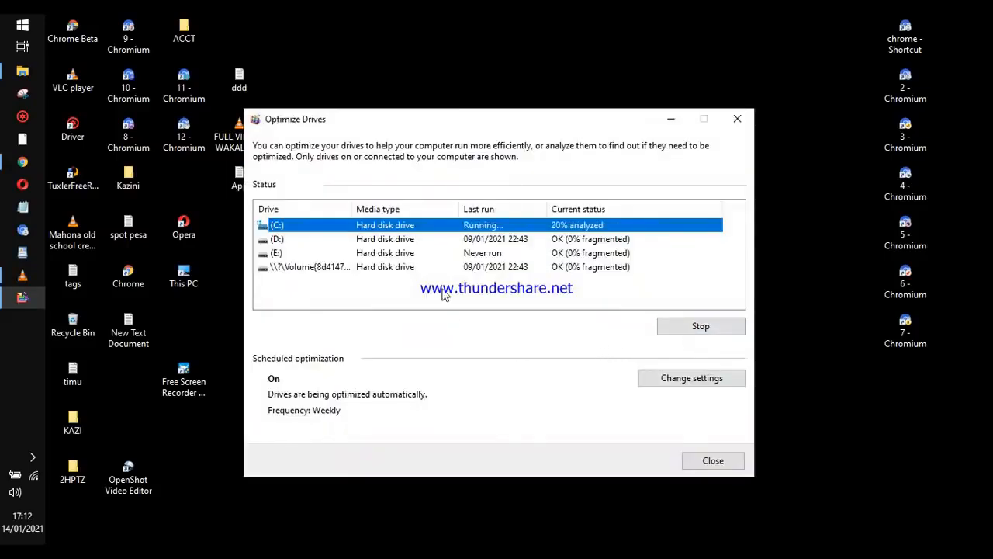